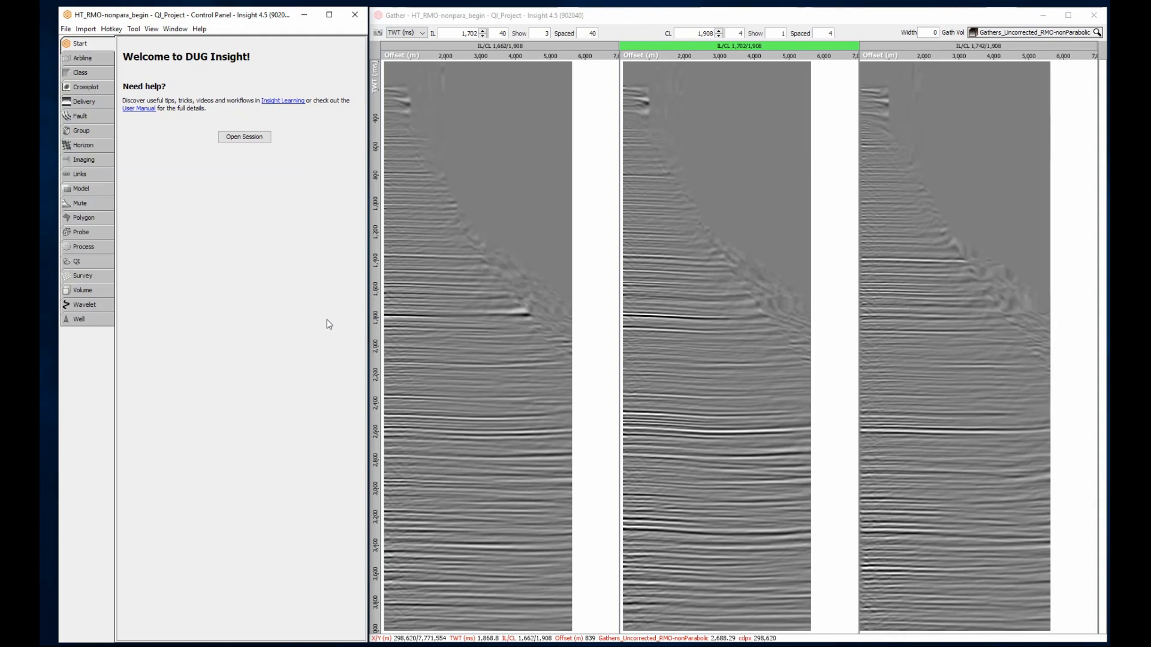
- Examine amplitude variation with offset by showing the amplitude graph, moving its time line down to the event near 2,500 ms, and hiding the graph
right_click(401, 328)
left_click(422, 335)
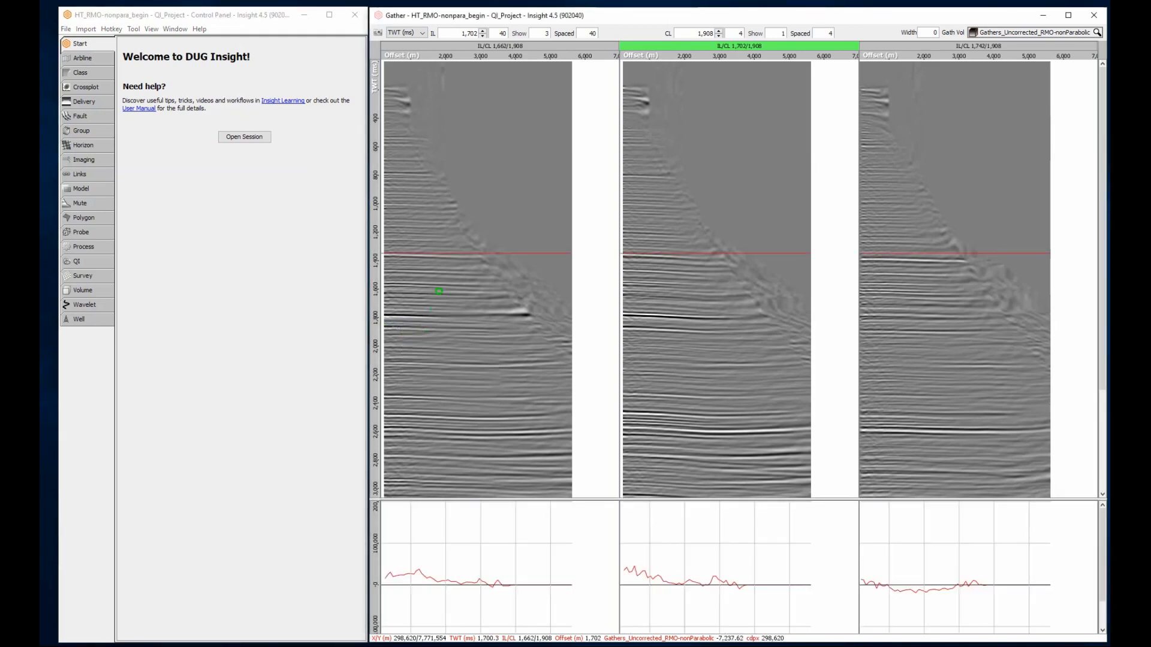
left_click_drag(456, 254, 477, 414)
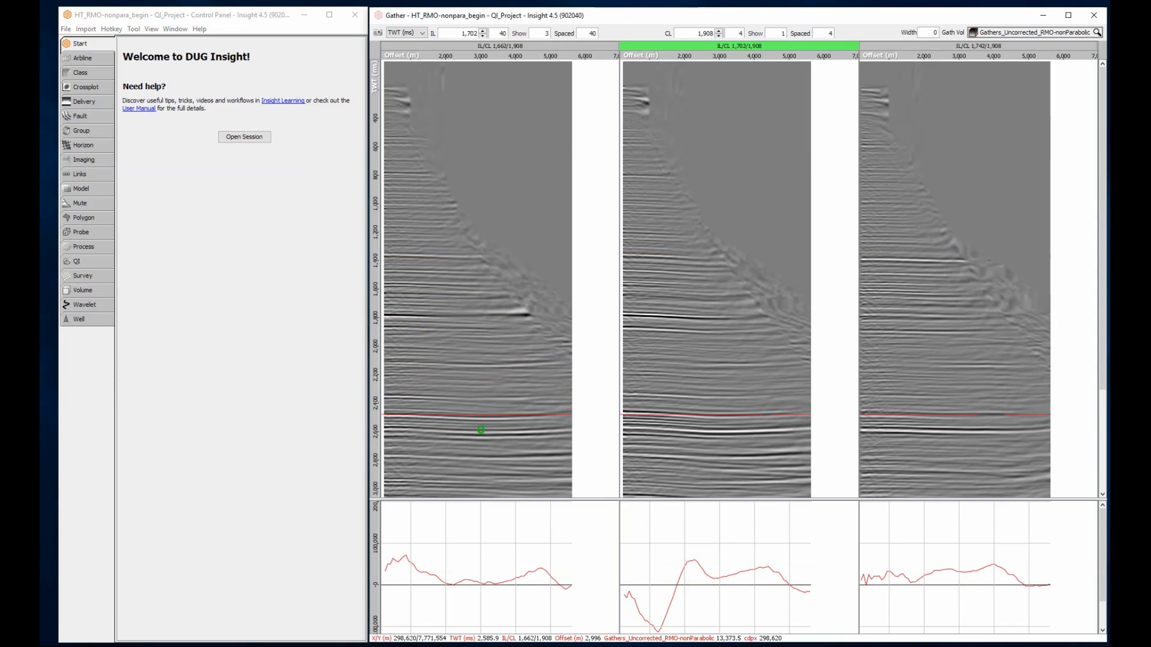
right_click(480, 430)
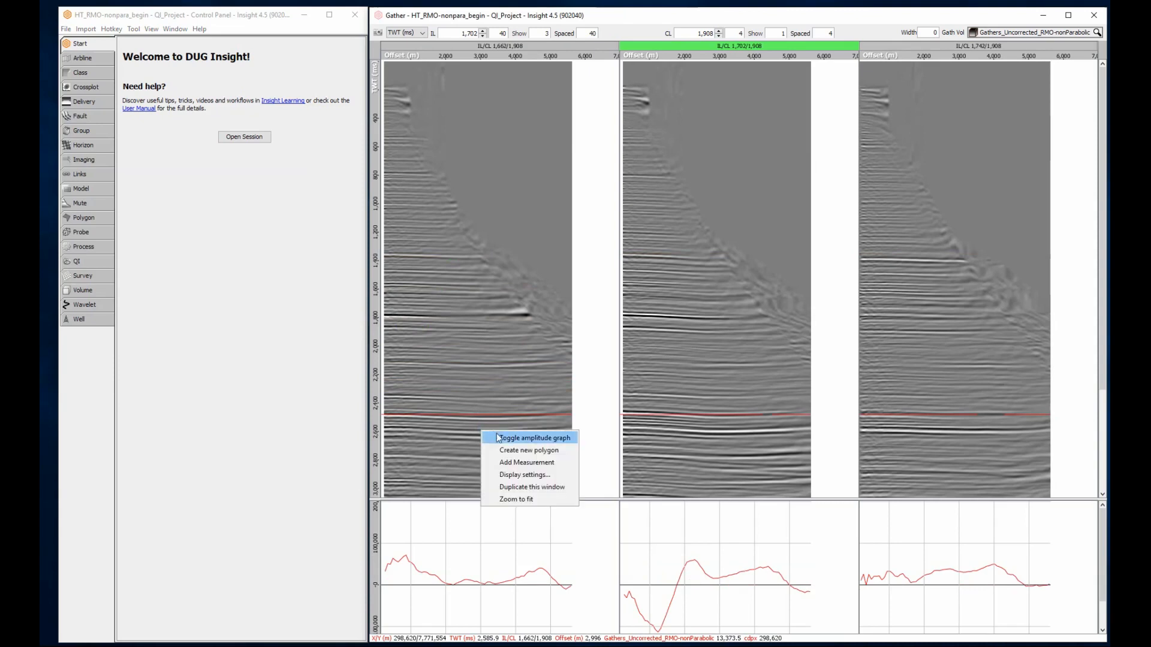
left_click(500, 438)
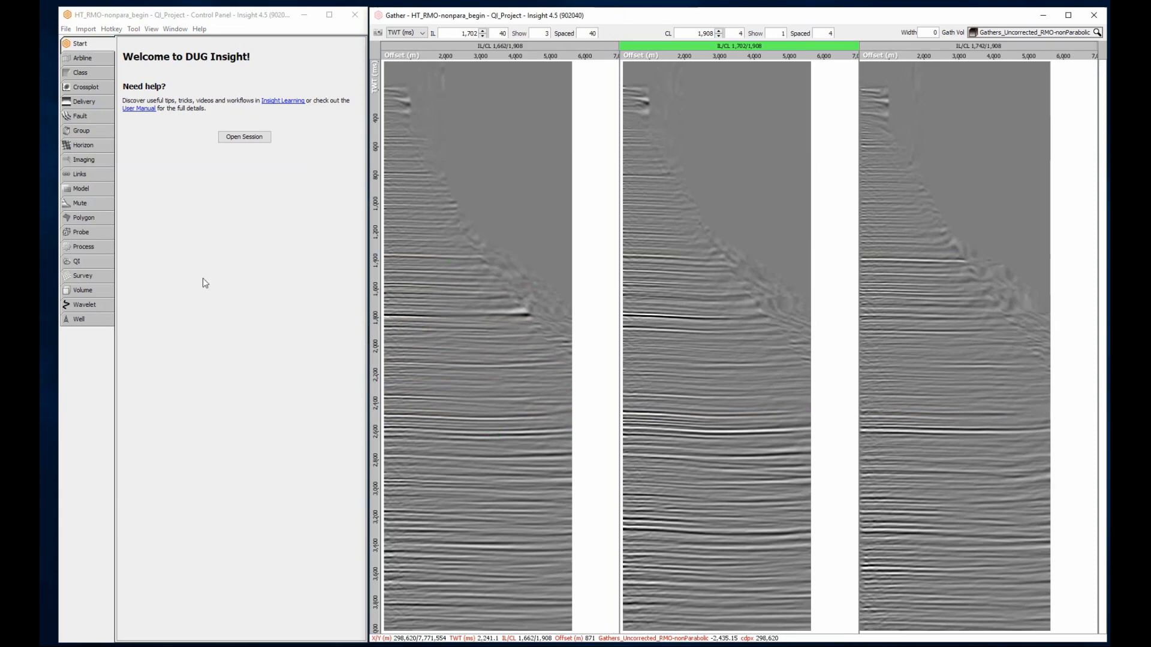
- Display the 50-4s angle mute on the gathers
left_click(110, 207)
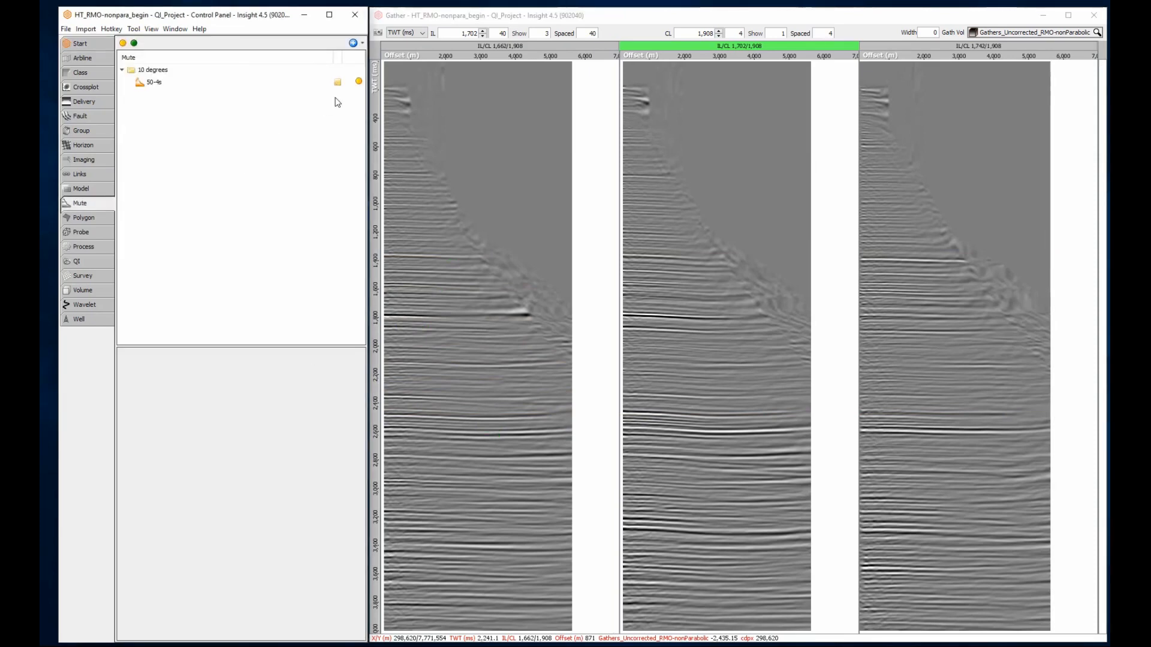
left_click(357, 82)
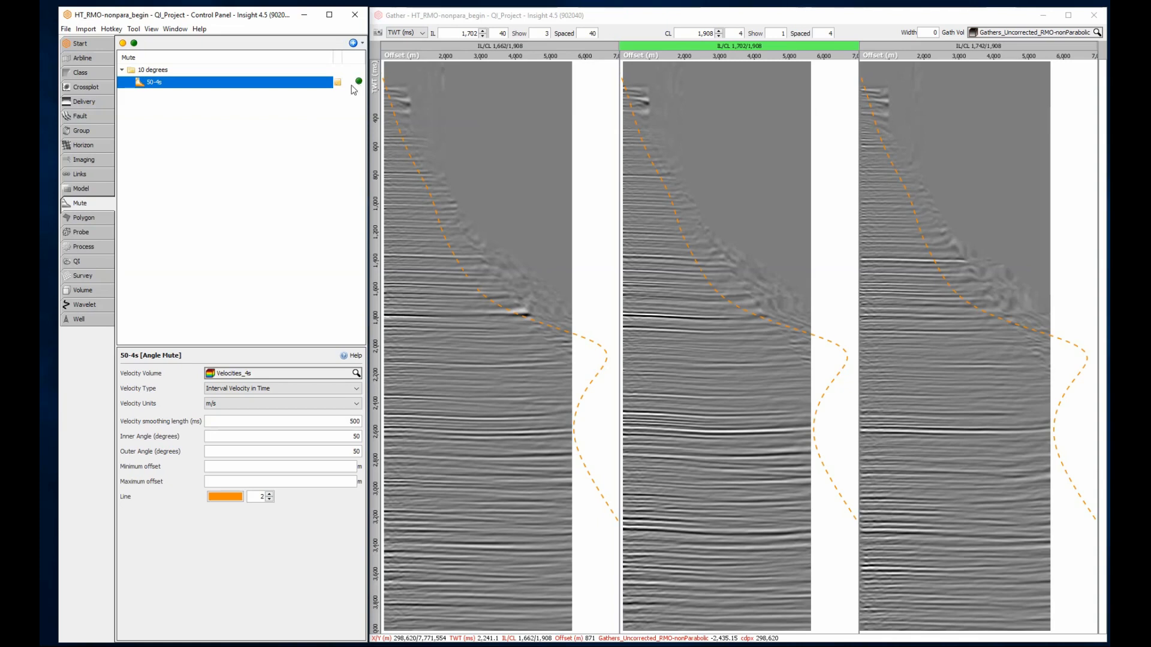
- Create a new imaging episode numbered 10 and named RMO, with no migration type (picking only)
left_click(103, 160)
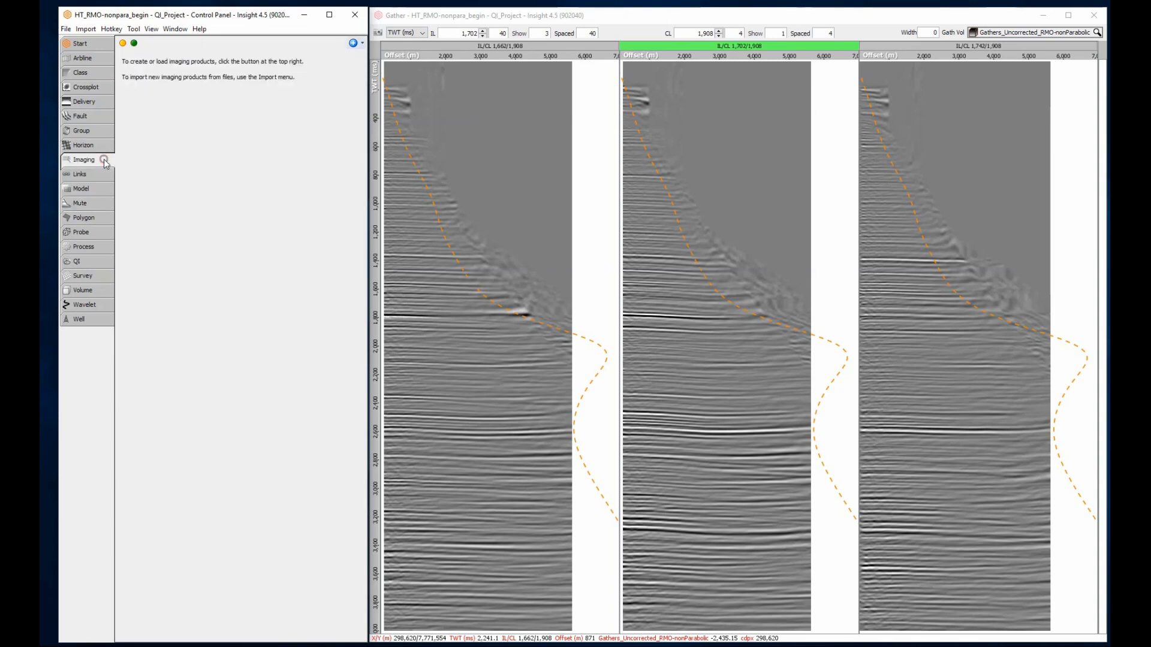
left_click(353, 42)
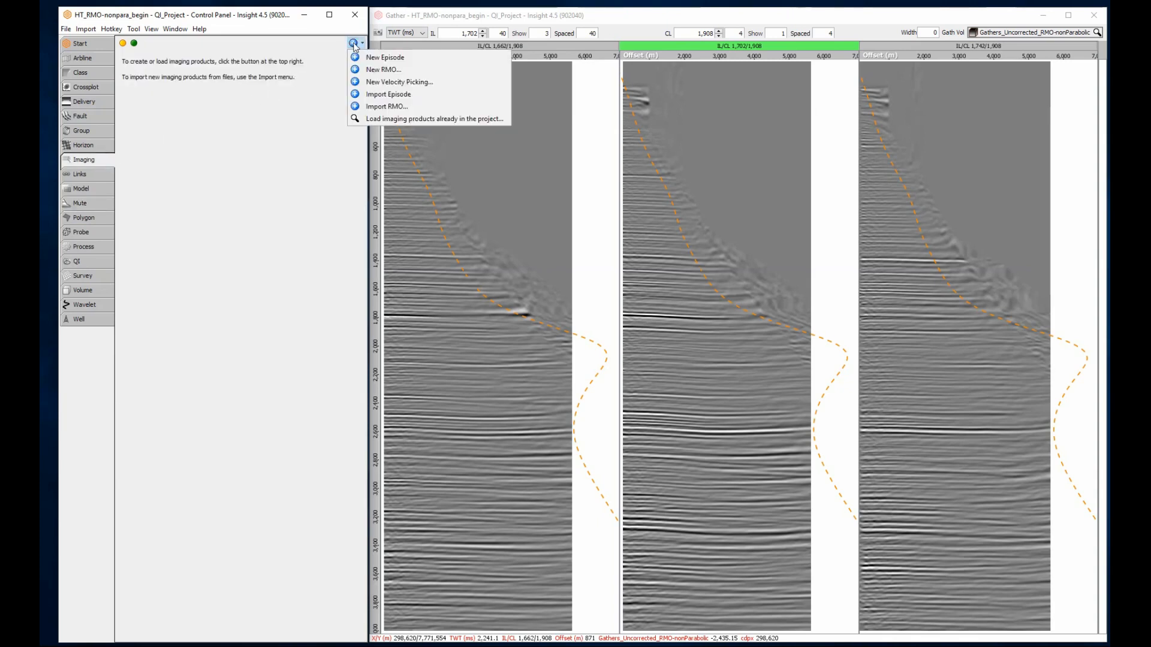
left_click(371, 58)
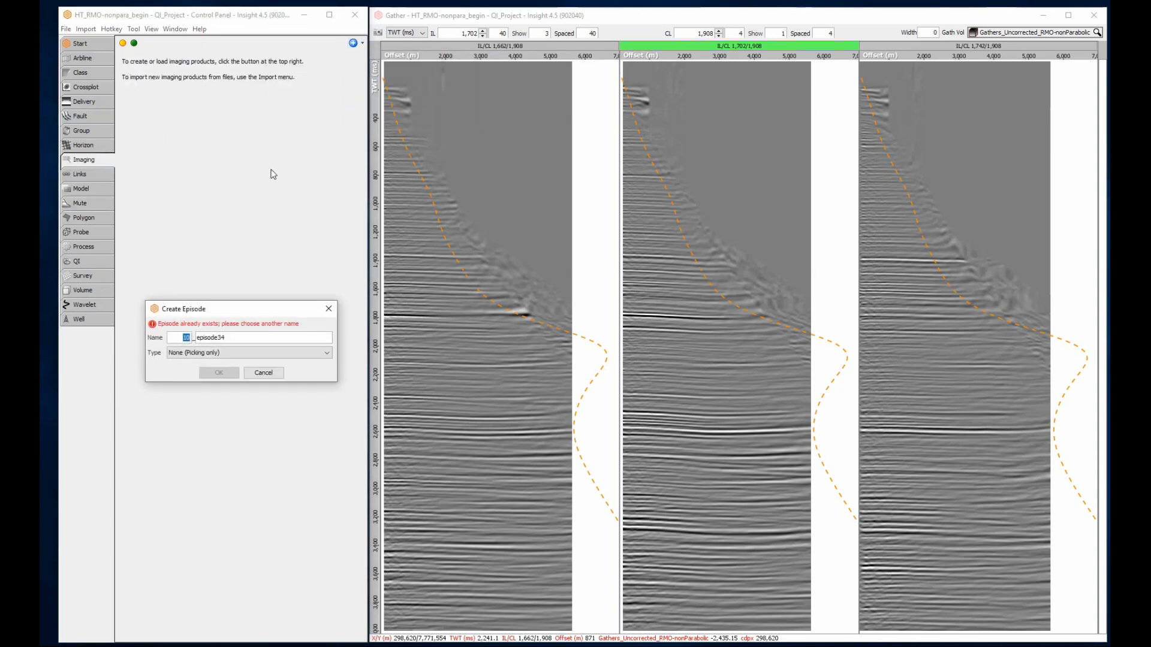
double_click(210, 338)
type("RMO")
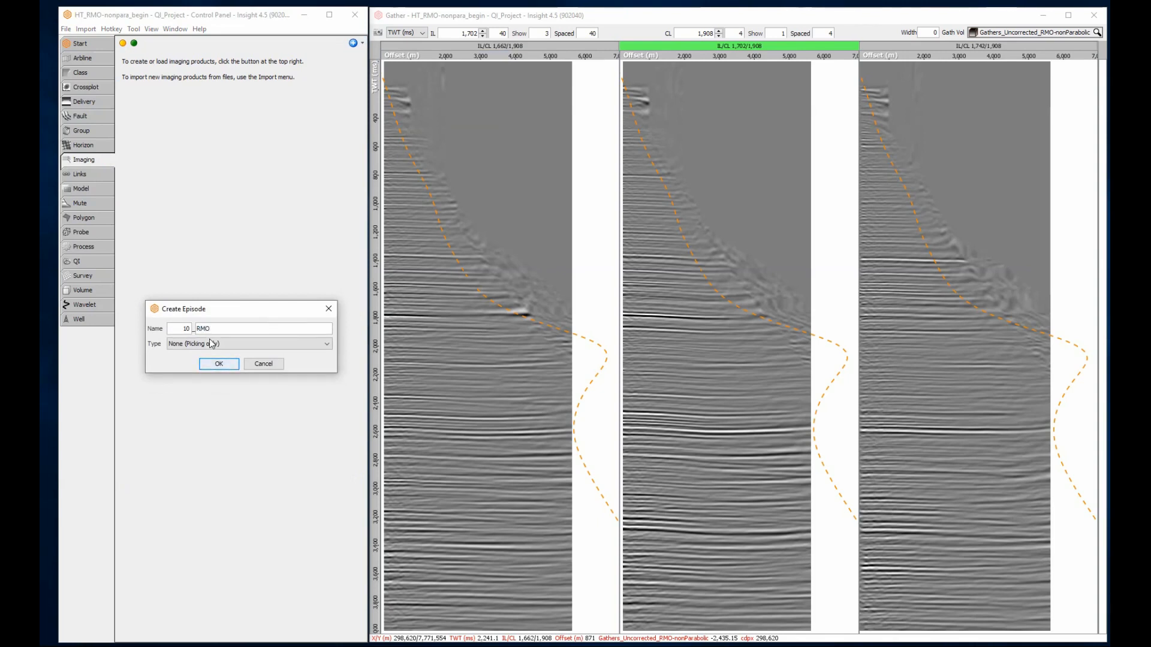
key("Return")
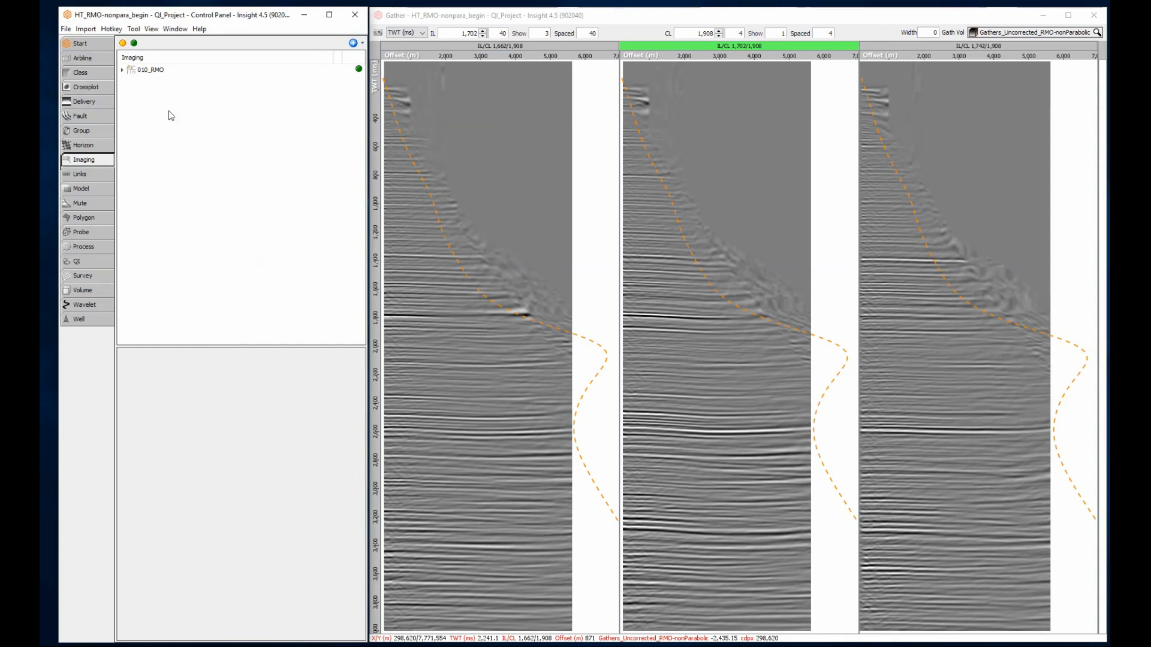
- Create RMO picks named nonparabolic in the 010_RMO episode, using the Gathers_Uncorrected_RMO-nonParabolic offset gathers and non-parabolic RMO picking
left_click(160, 72)
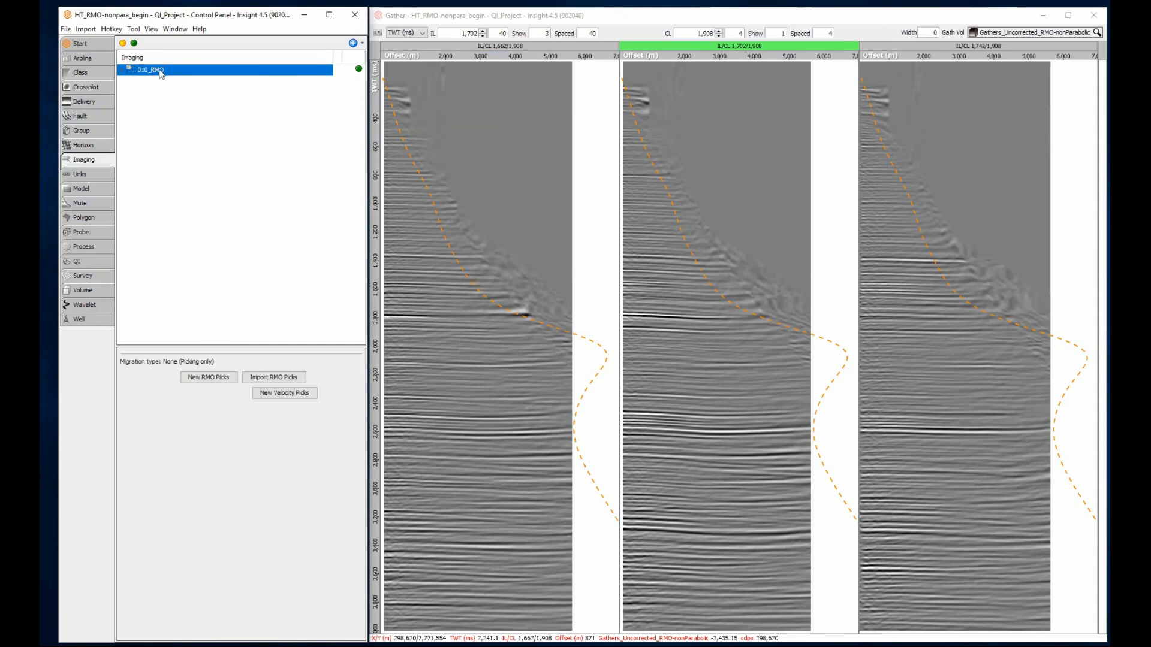
left_click(196, 379)
type("nonpa")
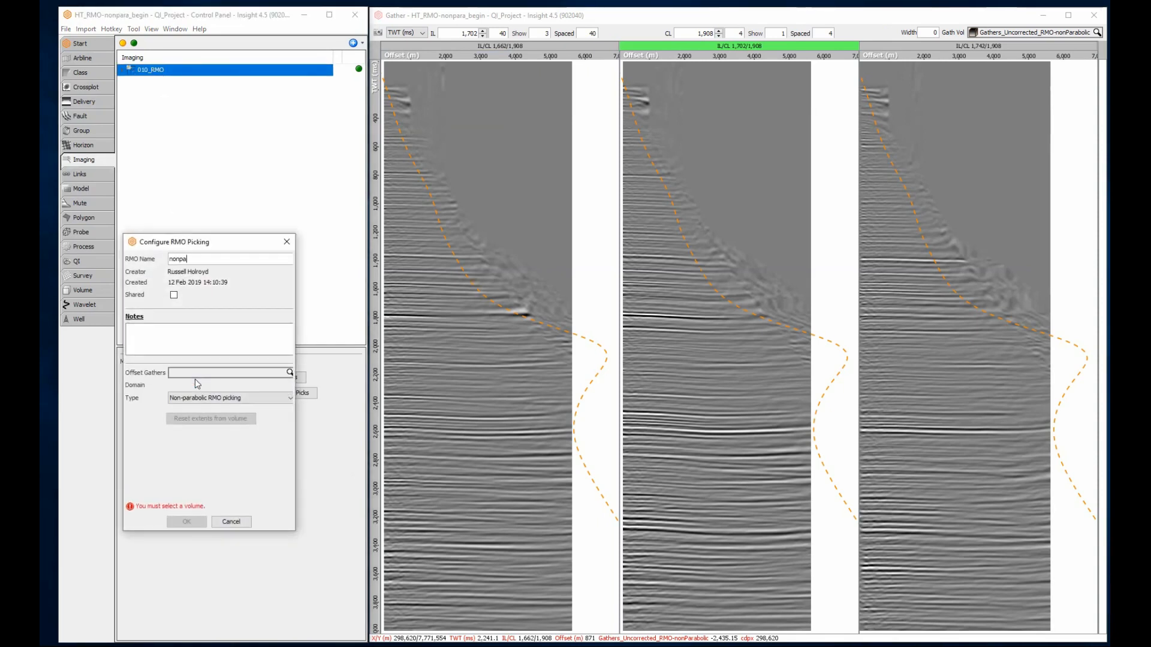
type("rabolic")
left_click(268, 372)
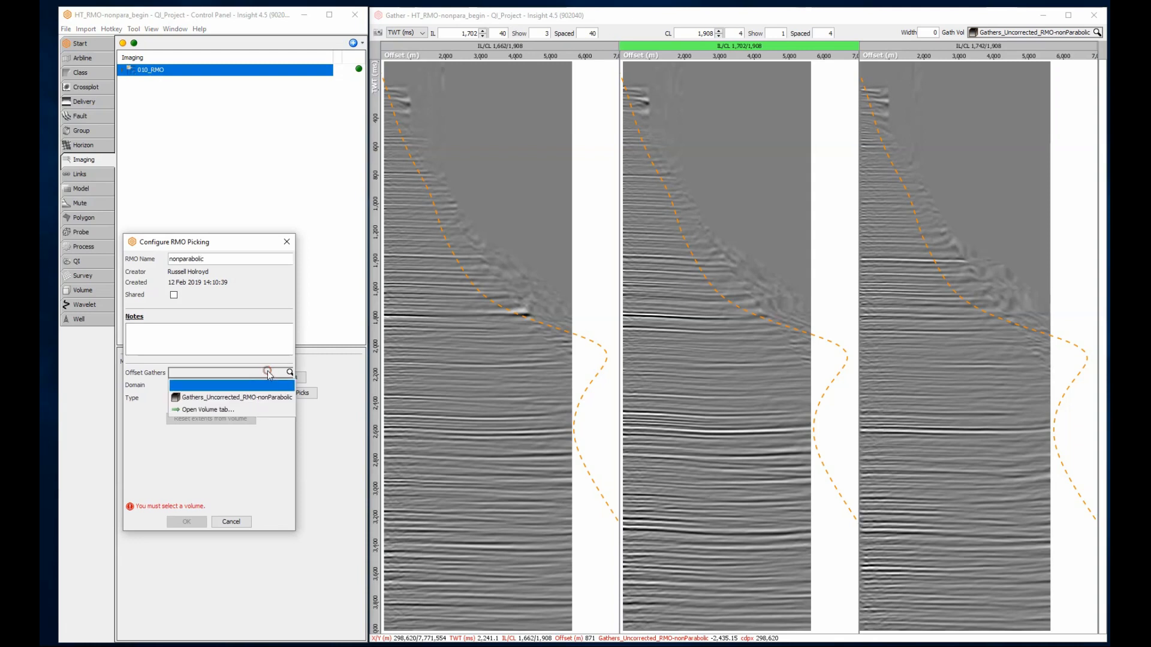
left_click(276, 397)
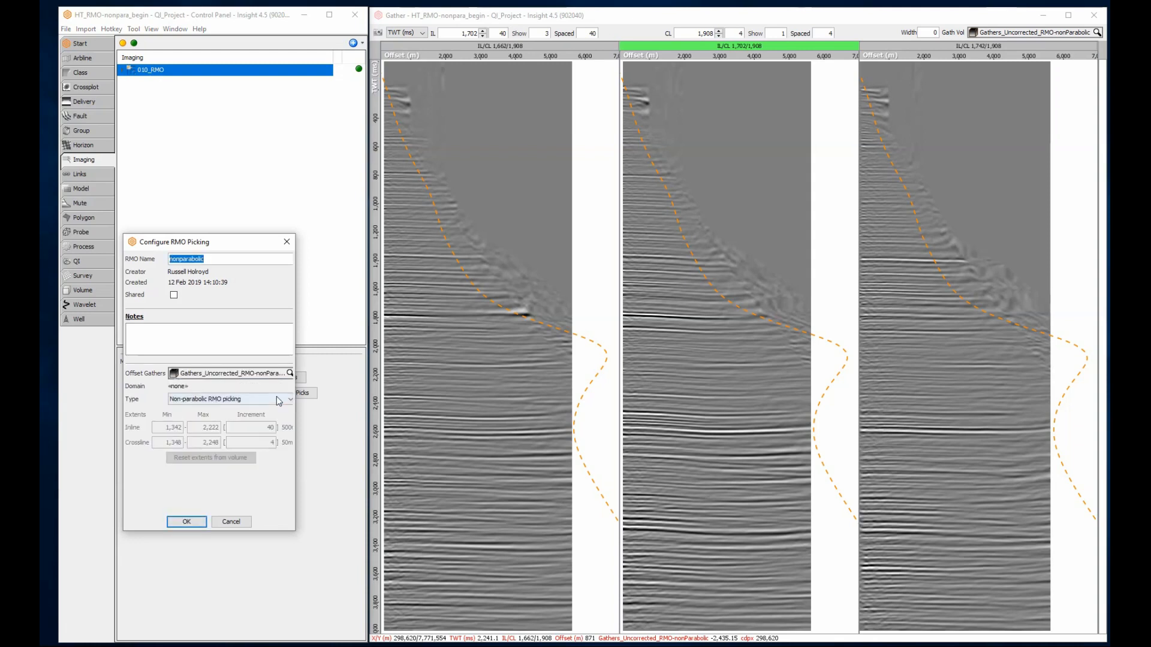
left_click(279, 401)
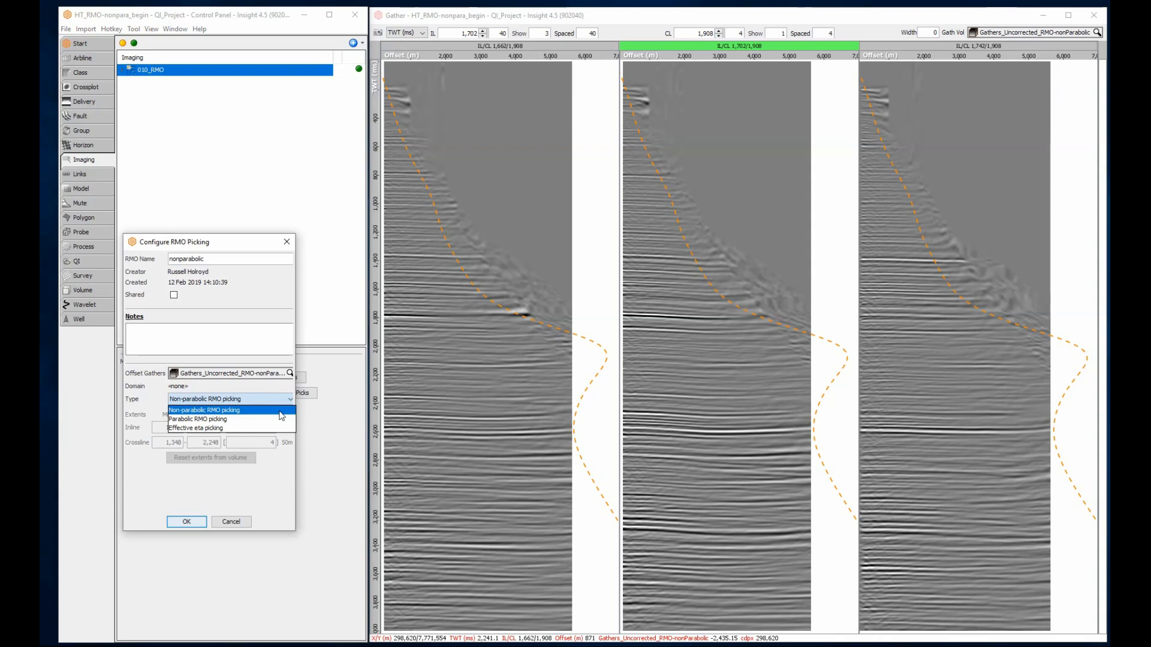
left_click(280, 413)
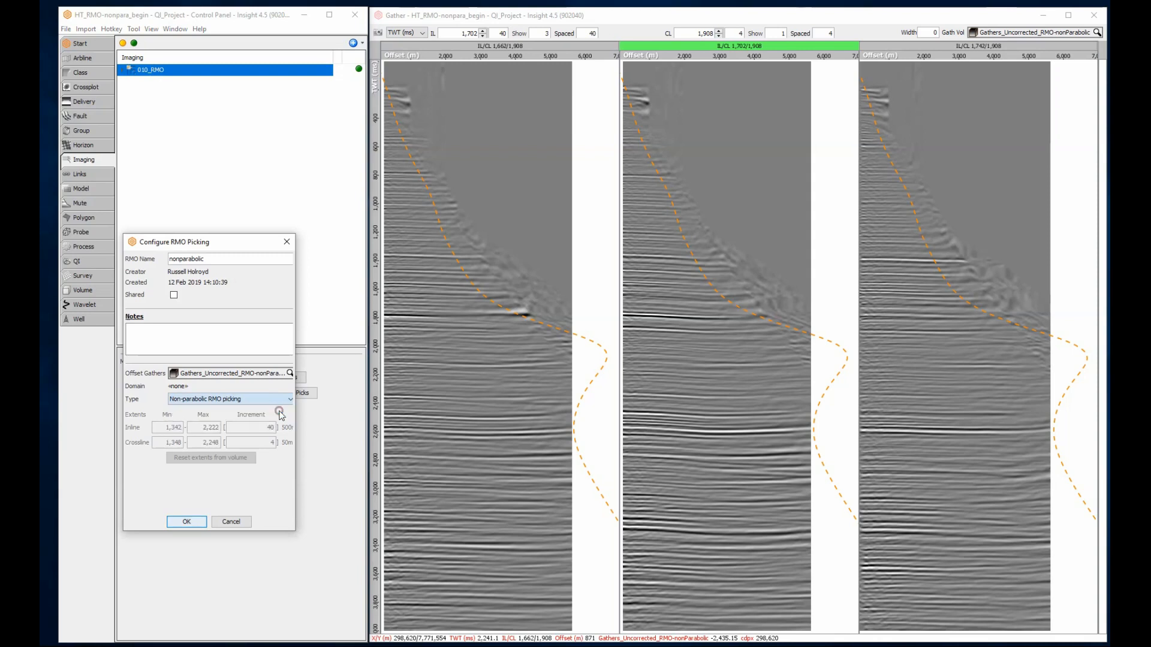
left_click(187, 521)
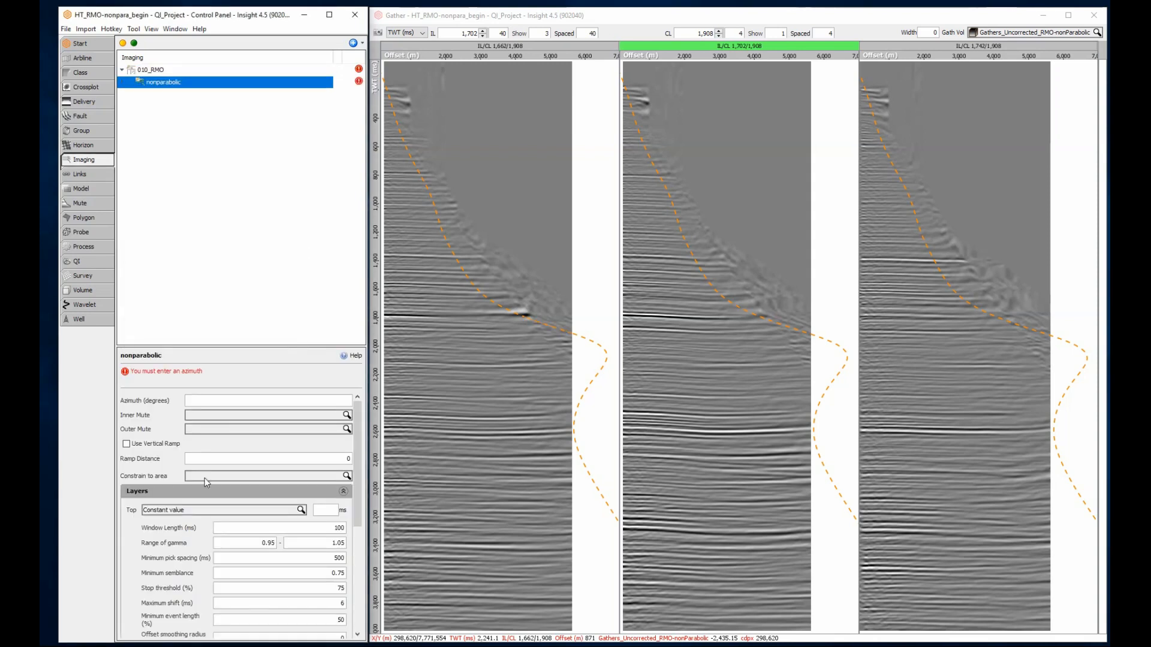
- Set the nonparabolic picks' azimuth to 0 degrees, outer mute to 50-4s, and ramp distance to 150 m
left_click_drag(243, 346, 249, 98)
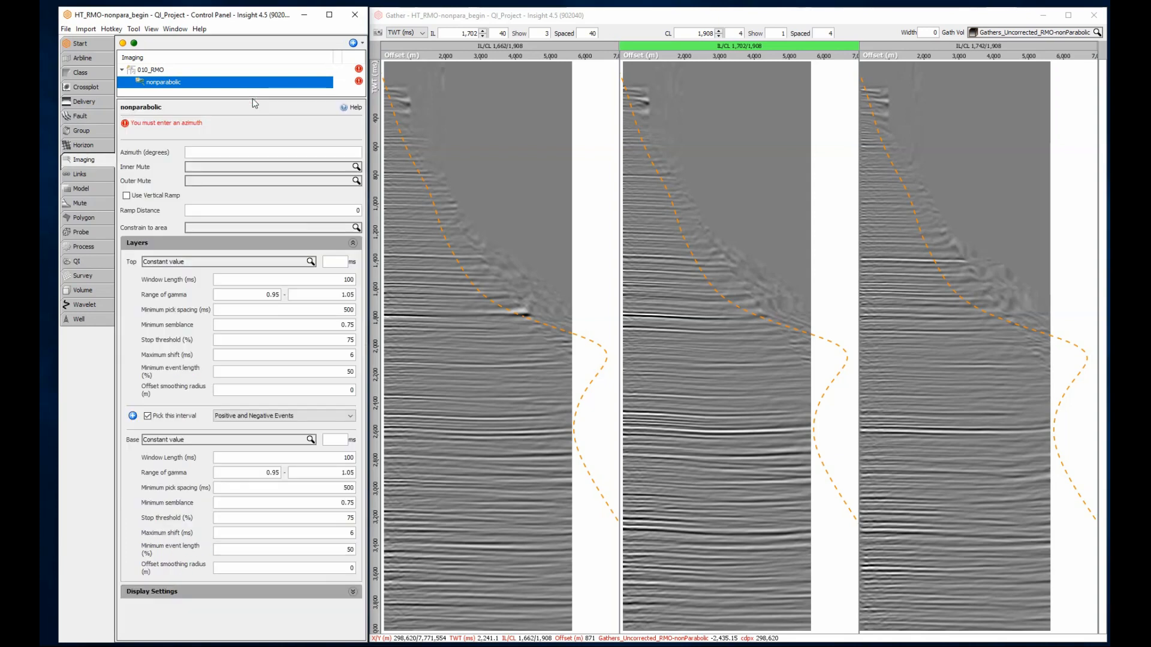
left_click(272, 151)
type("0")
left_click(277, 179)
left_click(266, 220)
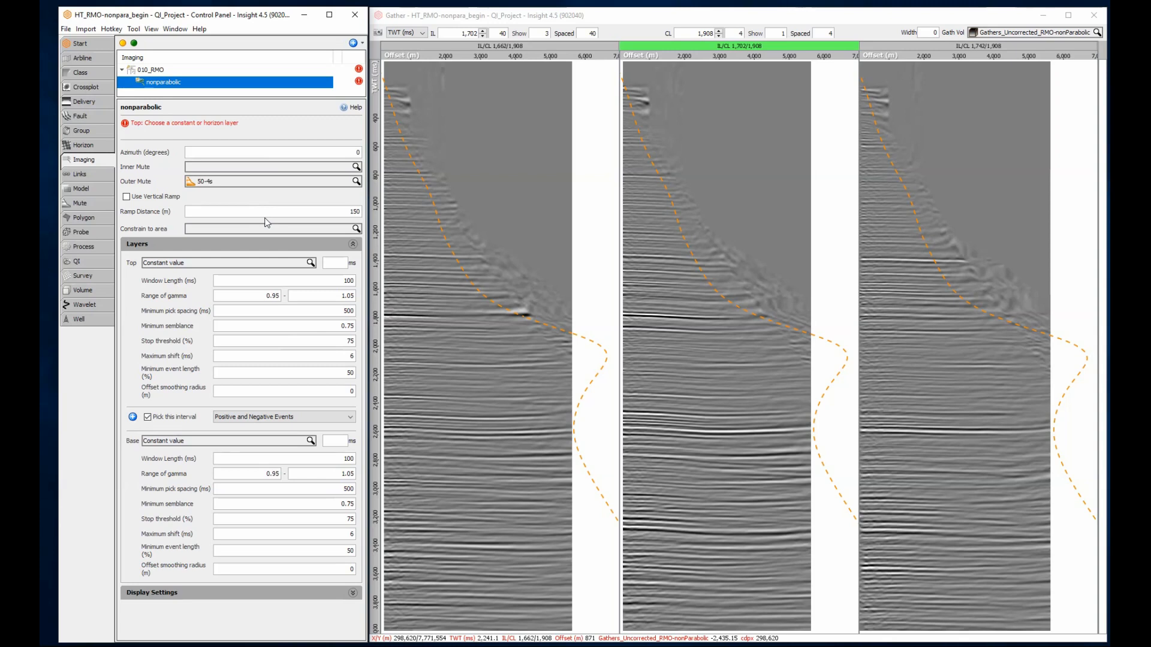
- Limit the picking interval with constant-value layers, setting the top to 1,000 ms and the base to 4,000 ms
left_click(257, 264)
left_click(257, 265)
left_click(331, 263)
type("1,000")
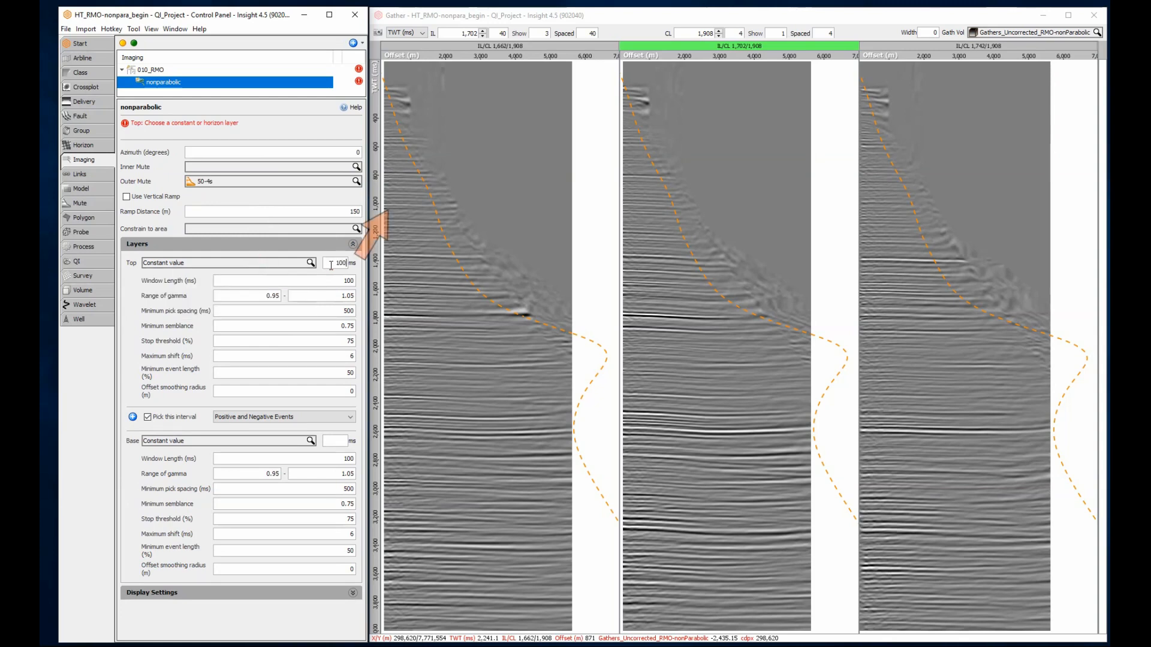
key("Return")
left_click(329, 440)
type("4,000")
key("Return")
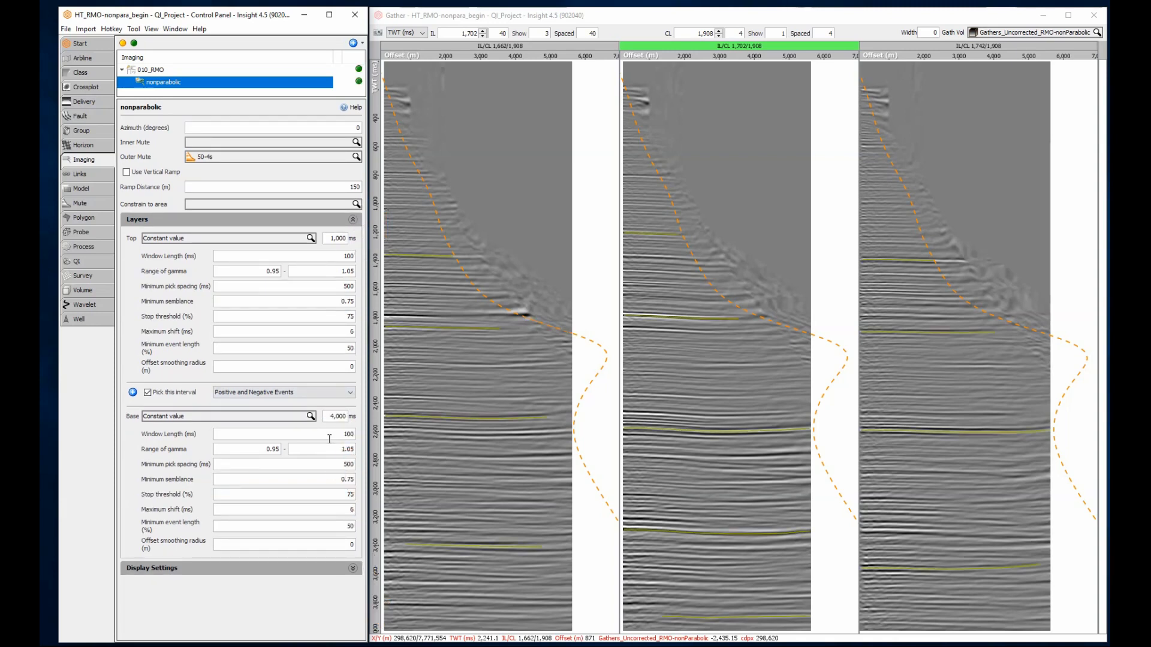
- Change the pick display to a pink line colour with a line thickness of 4
left_click(330, 569)
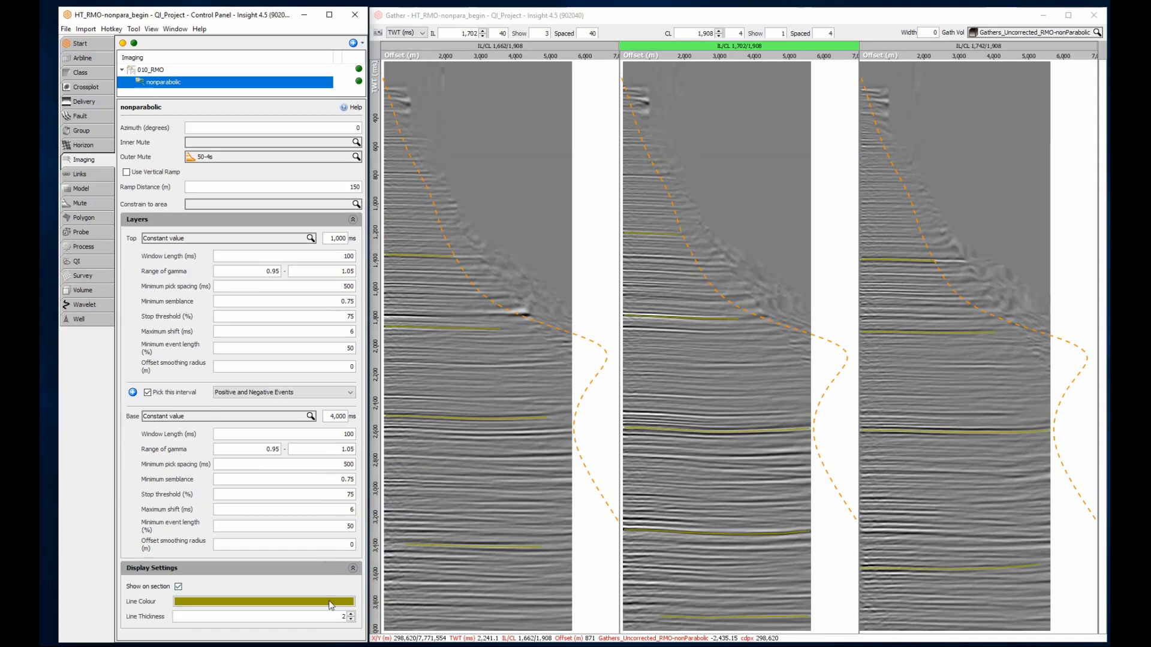
left_click(330, 604)
left_click(282, 618)
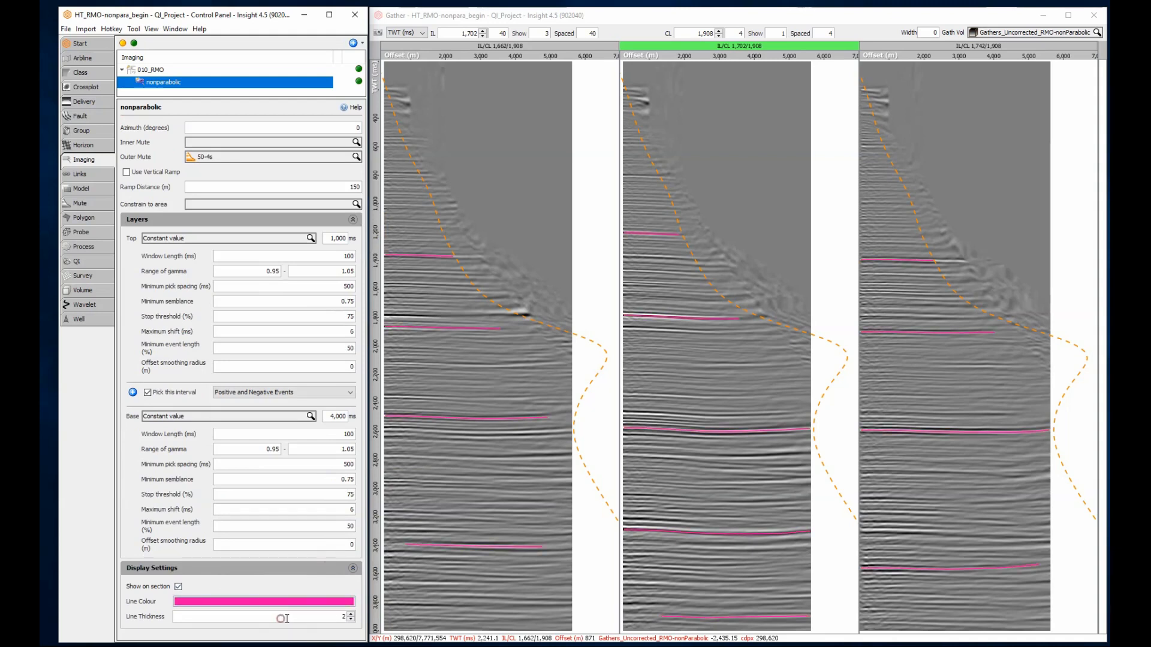
left_click_drag(318, 619, 355, 627)
type("4")
key("Return")
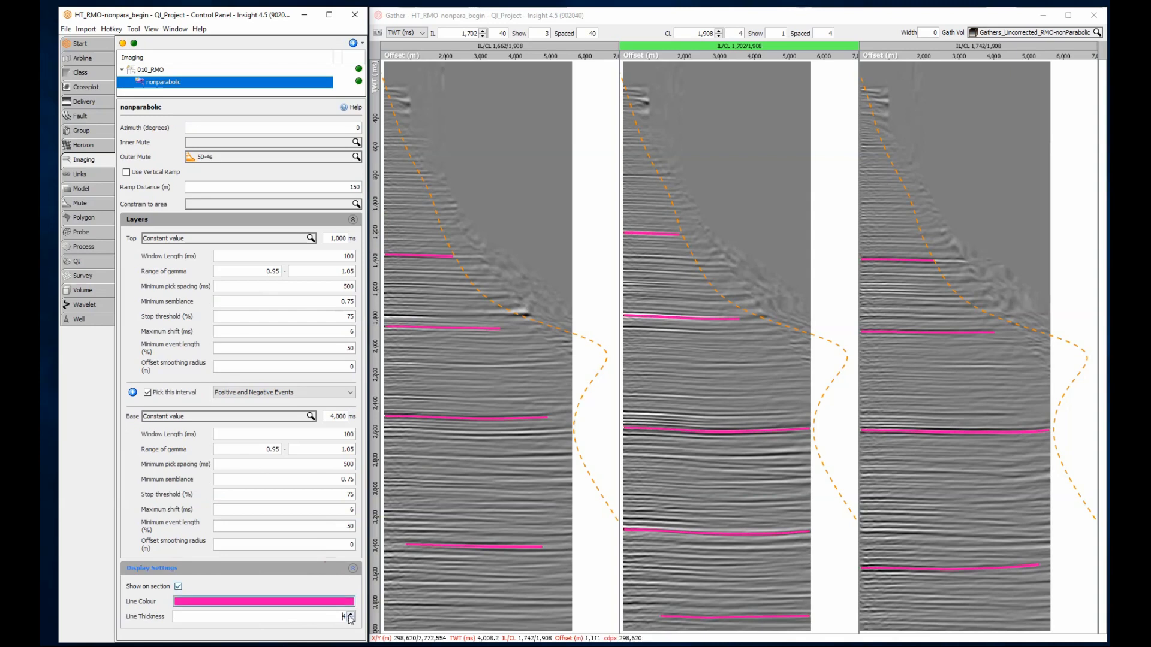
- Set the minimum semblance and the stop threshold to 0 for both the top and base layers
left_click_drag(374, 313, 379, 439)
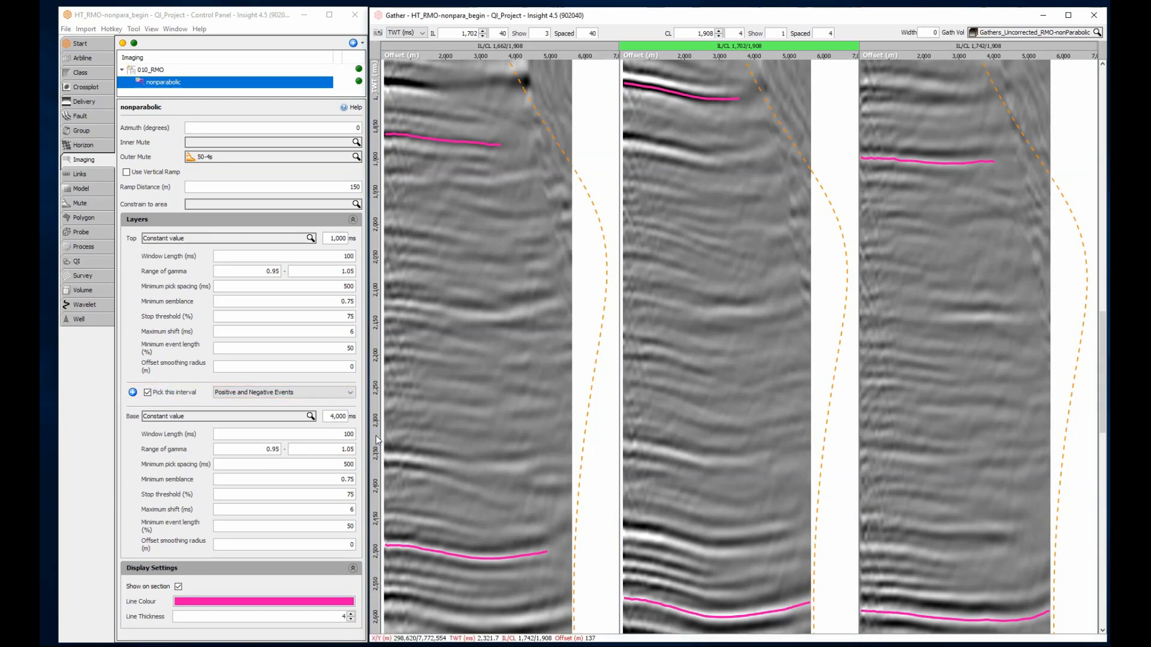
double_click(376, 435)
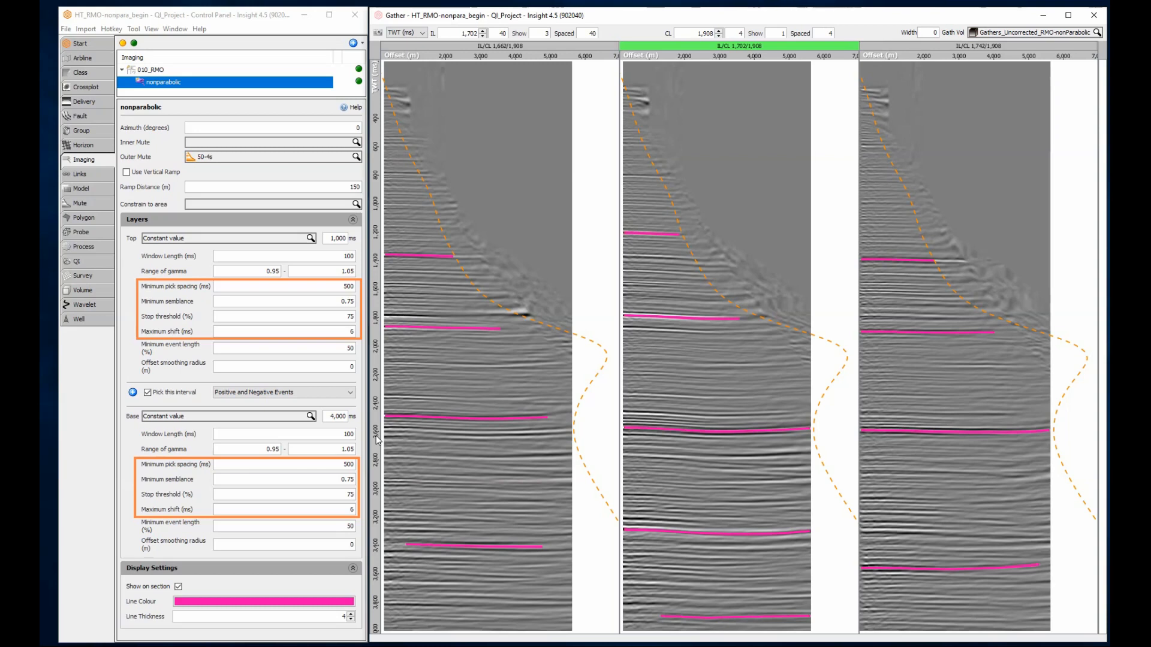
double_click(329, 299)
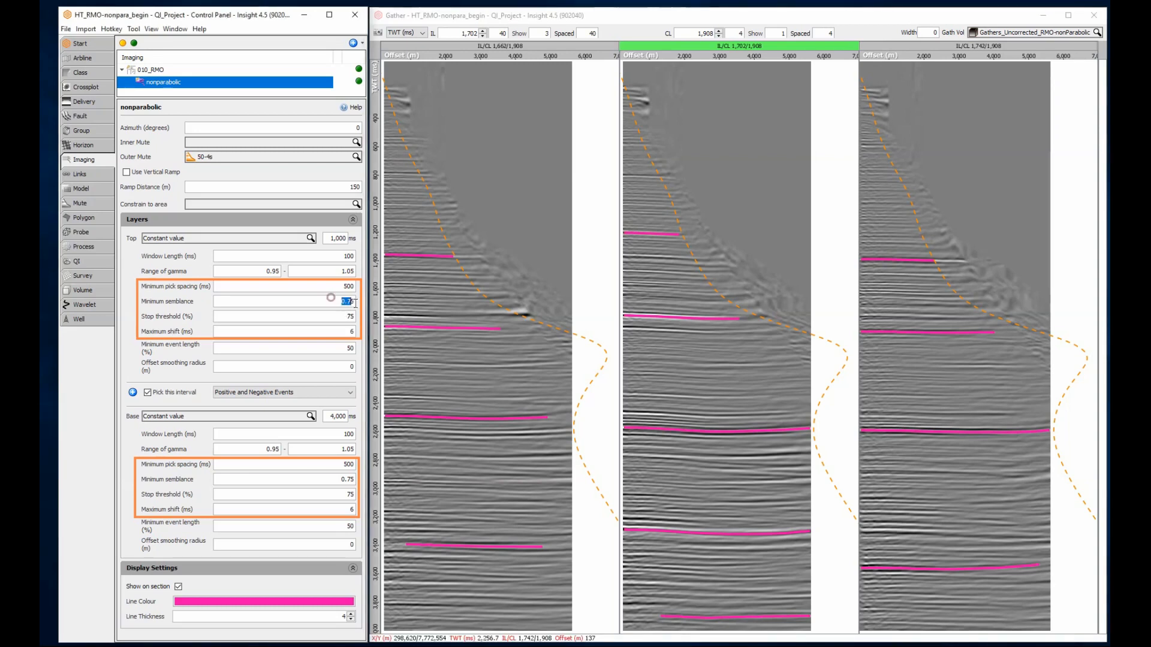
type("0")
key("Tab")
type("0")
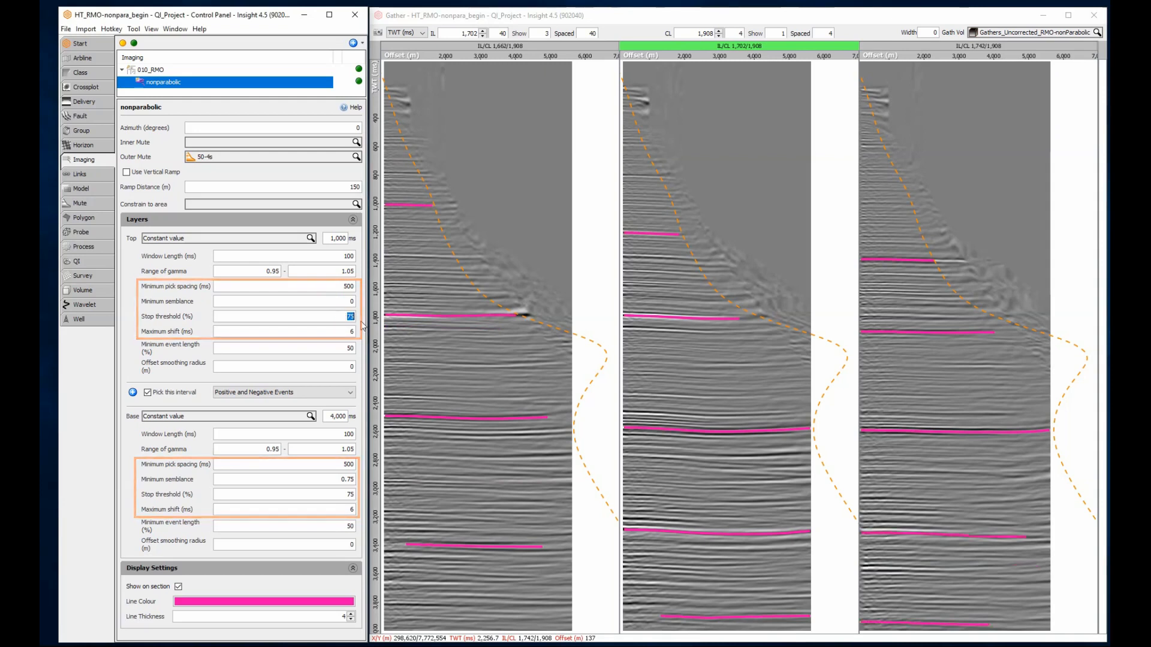
double_click(340, 480)
type("0")
key("Tab")
type("0")
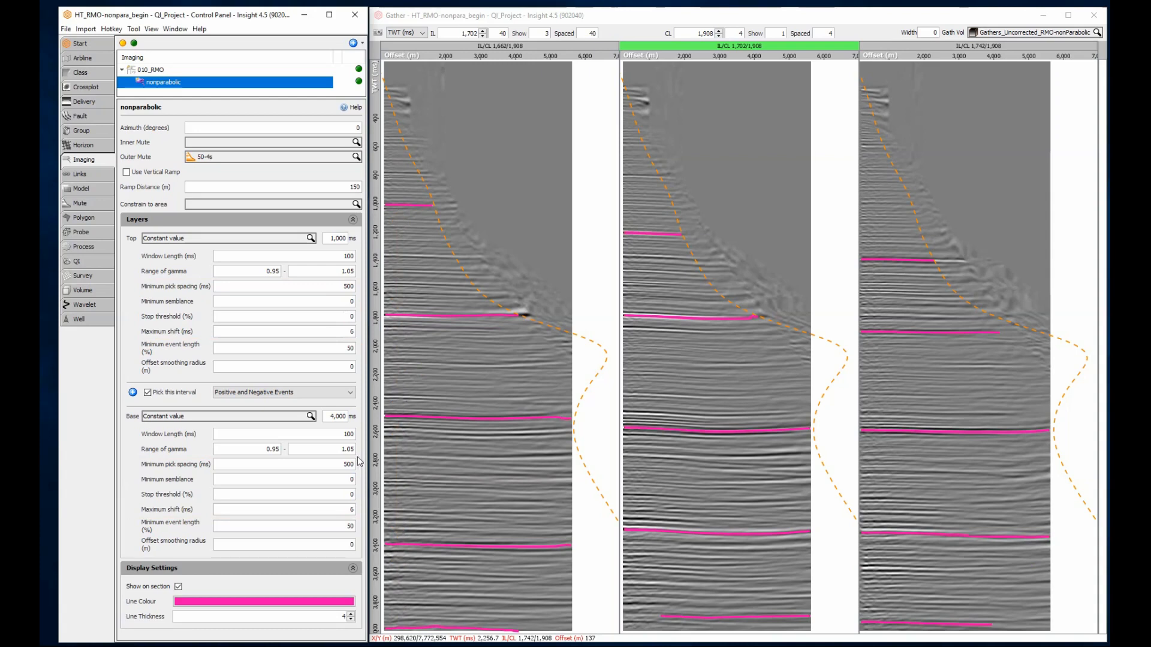
- Set the minimum pick spacing to 75 ms for the top layer and 200 ms for the base layer
double_click(345, 286)
type("75")
key("Return")
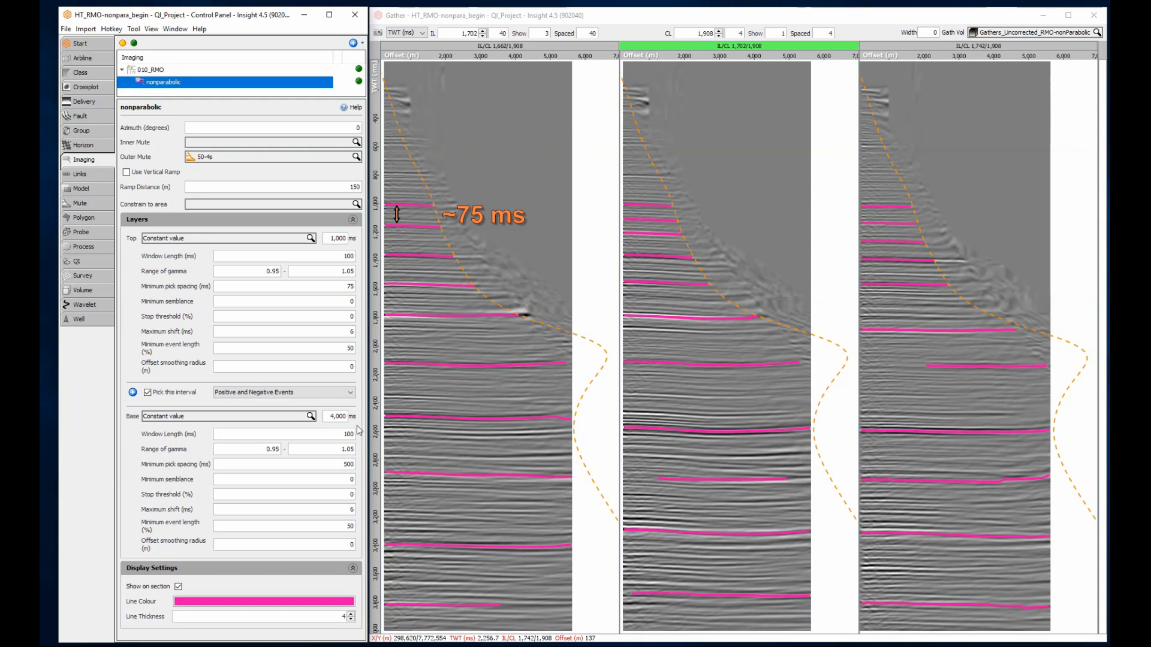
double_click(343, 464)
type("200")
key("Return")
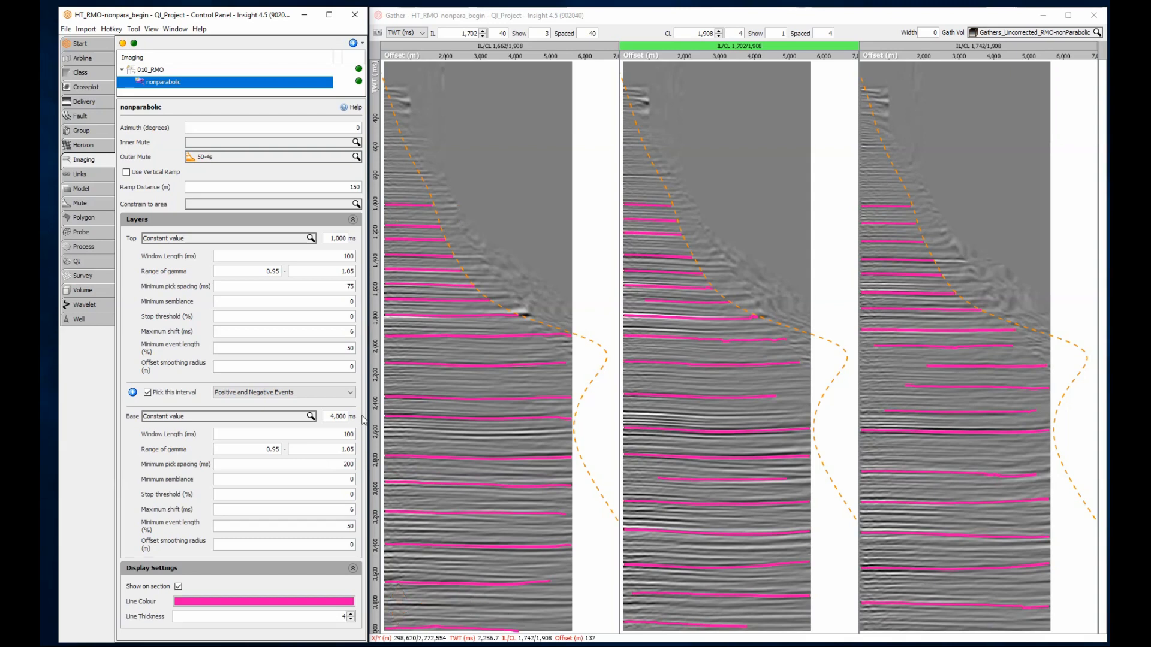
- Set the window length to 75 ms for the top layer and 175 ms for the base layer
double_click(360, 256)
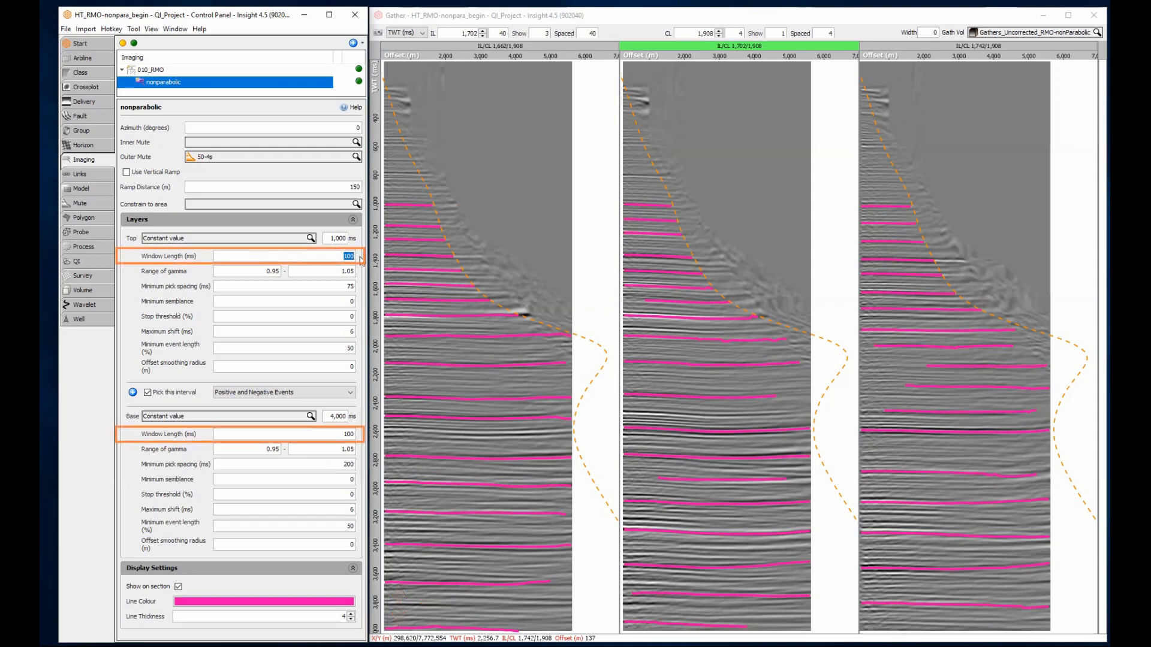
type("75")
double_click(348, 434)
type("1")
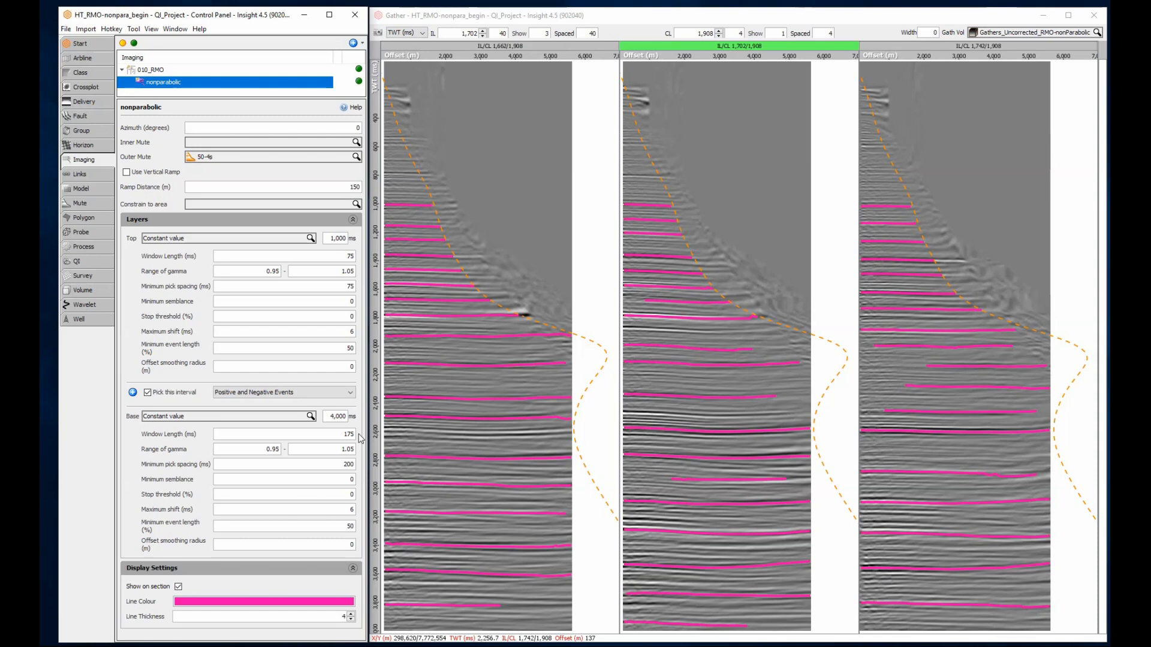
- Add an intermediate layer between the top and base layers at a constant value of 2,500 ms
left_click(133, 392)
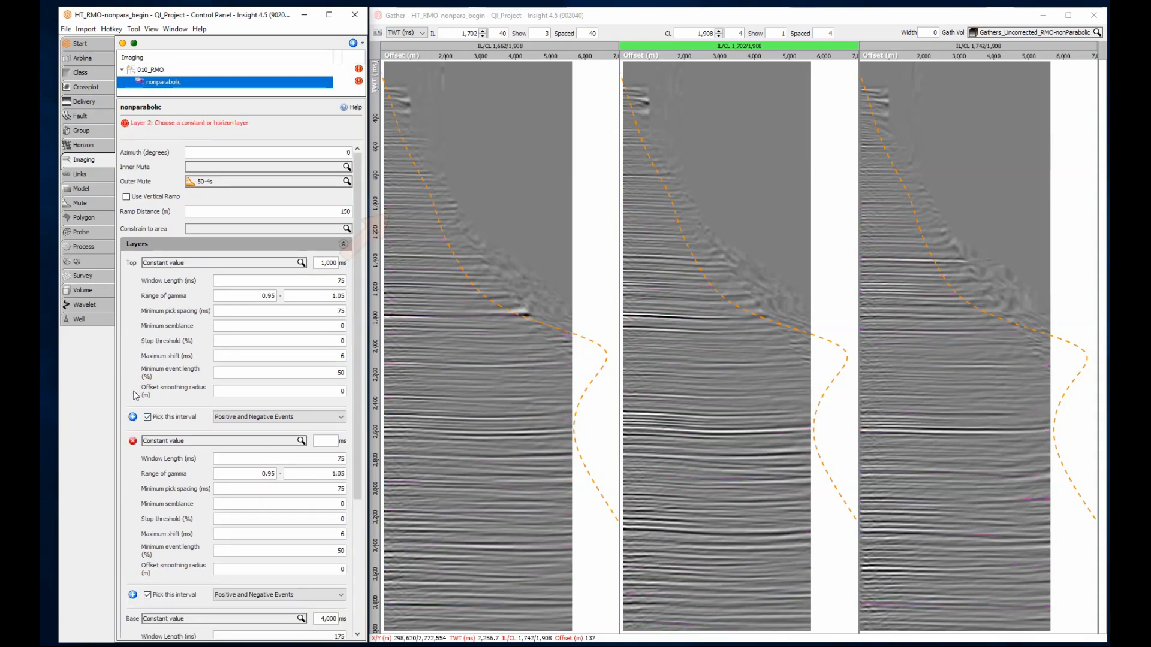
left_click(325, 441)
type("2,5")
type("00")
key("Return")
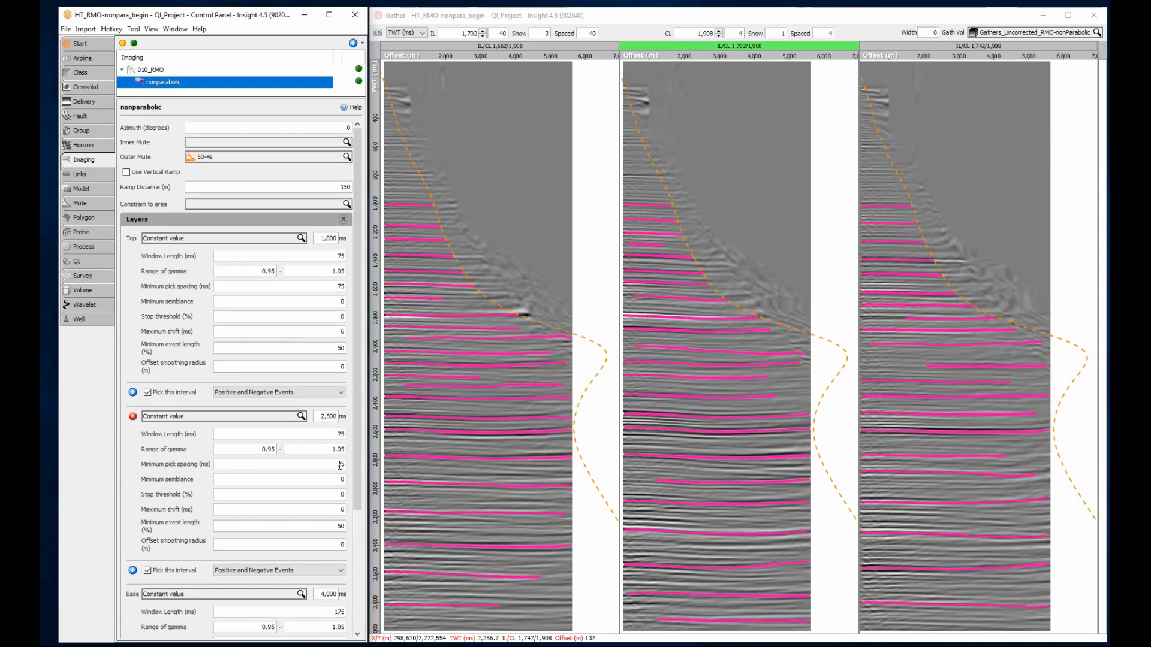
- Set the minimum pick spacing to 200 ms and the window length to 175 ms for the 2,500 ms layer
double_click(340, 466)
type("200")
double_click(340, 434)
type("1")
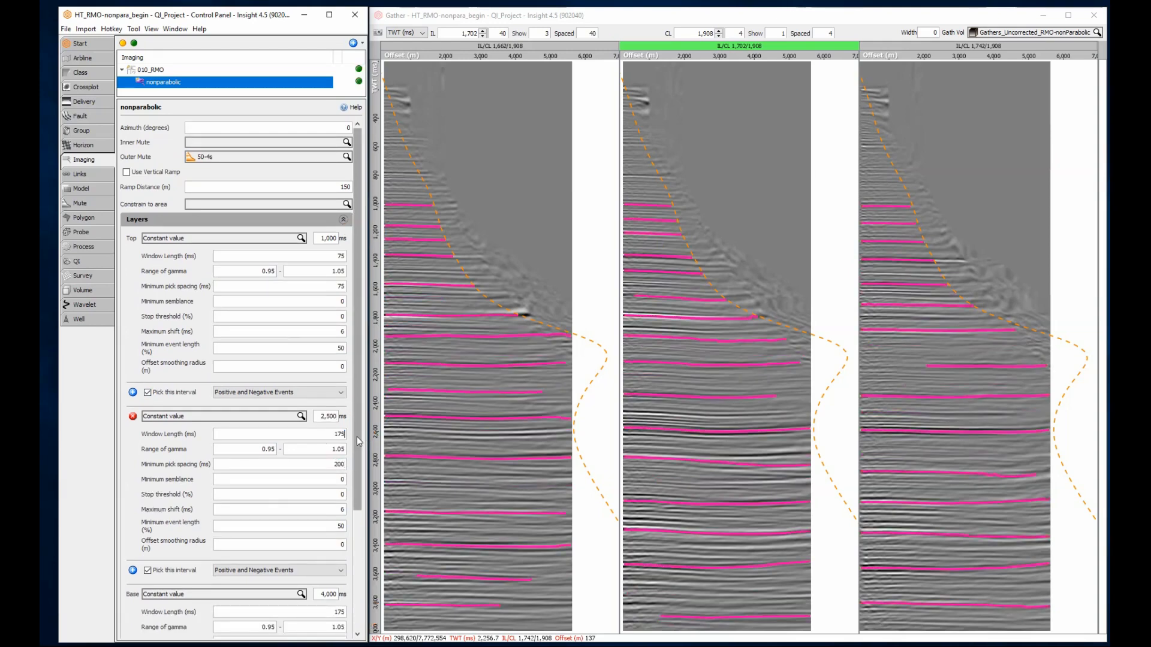
key("Return")
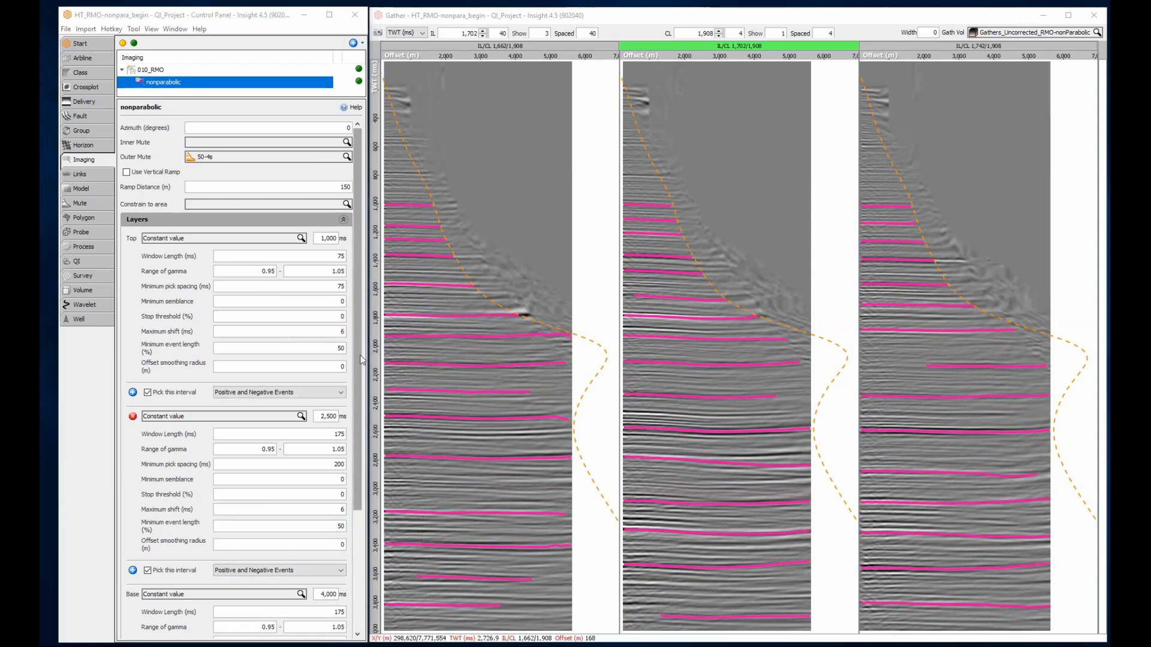
- Set the top layer's minimum semblance to 0.7 and its stop threshold to 70%
type("0")
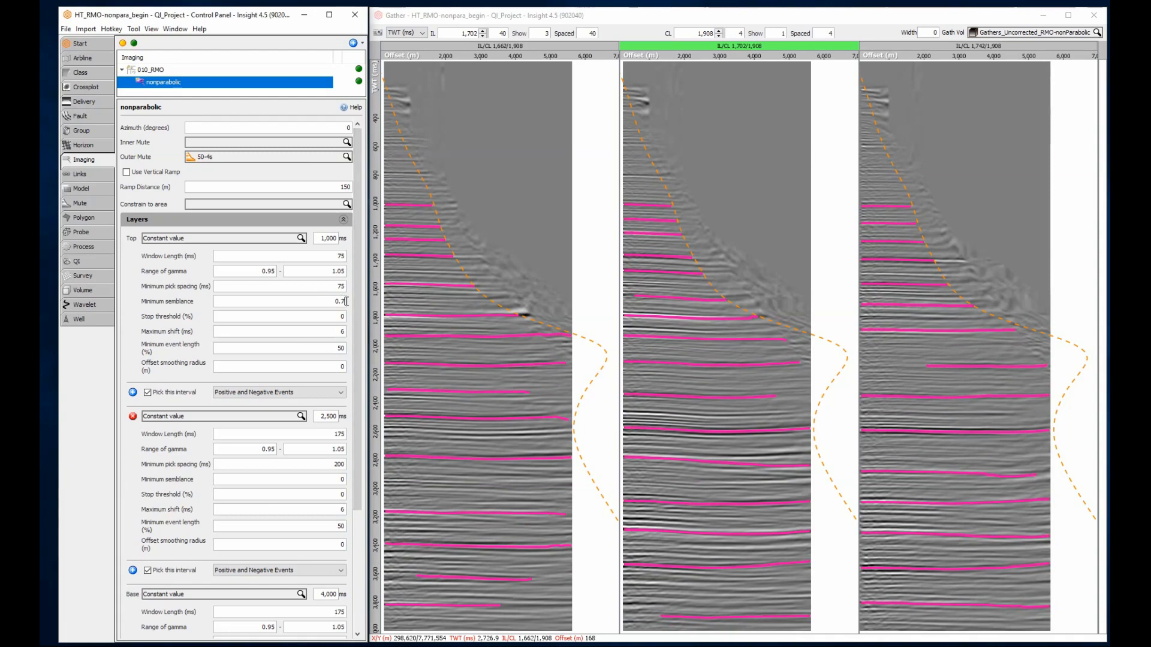
left_click(338, 316)
type("70")
- Set the minimum semblance to 0.6 and the stop threshold to 60% for the 2,500 ms layer
left_click(337, 481)
type(".6")
key("Tab")
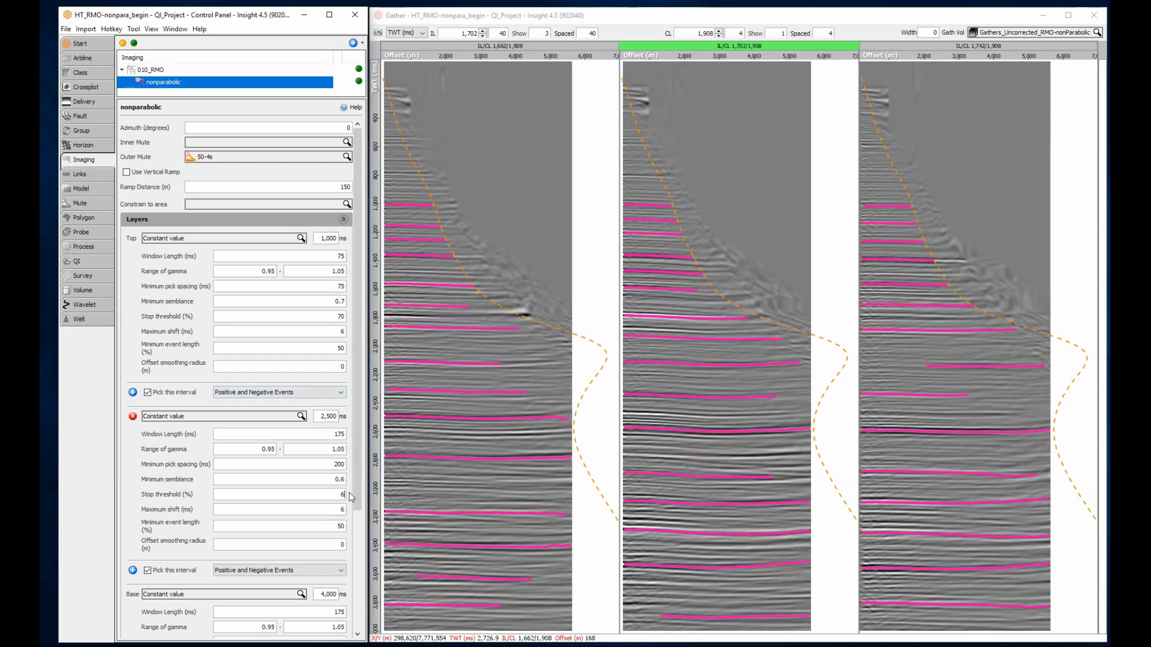
type("60")
- Set the base layer's minimum semblance to 0.6 and its stop threshold to 60%
scroll(349, 559, "down", 4)
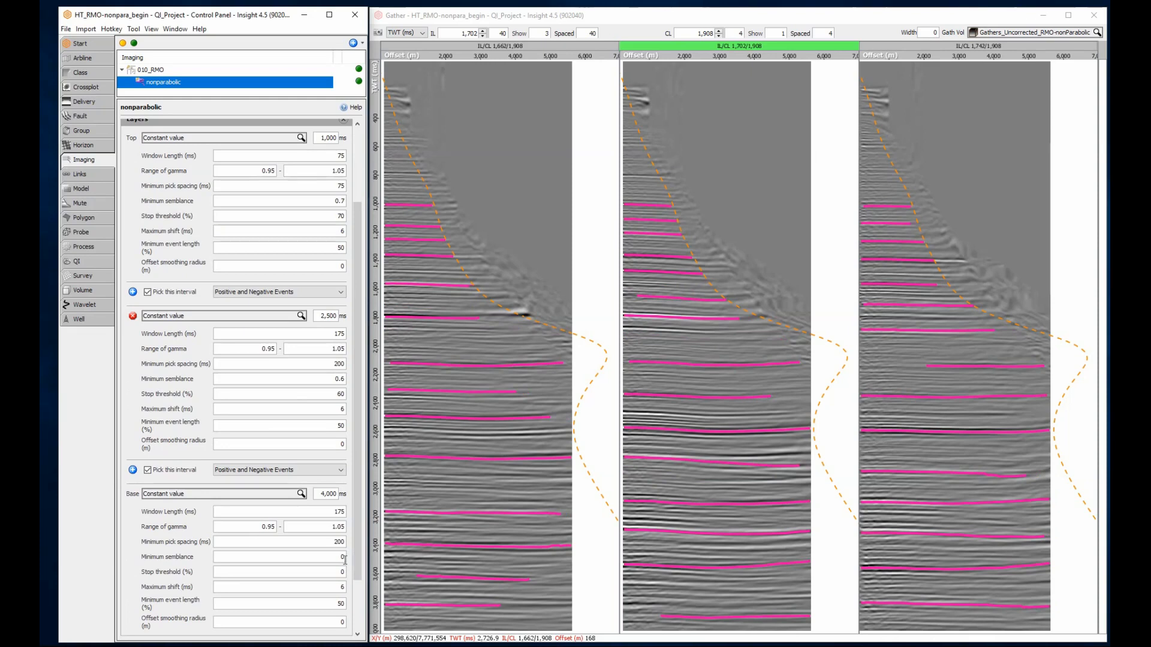
left_click(339, 559)
type(".6")
key("Tab")
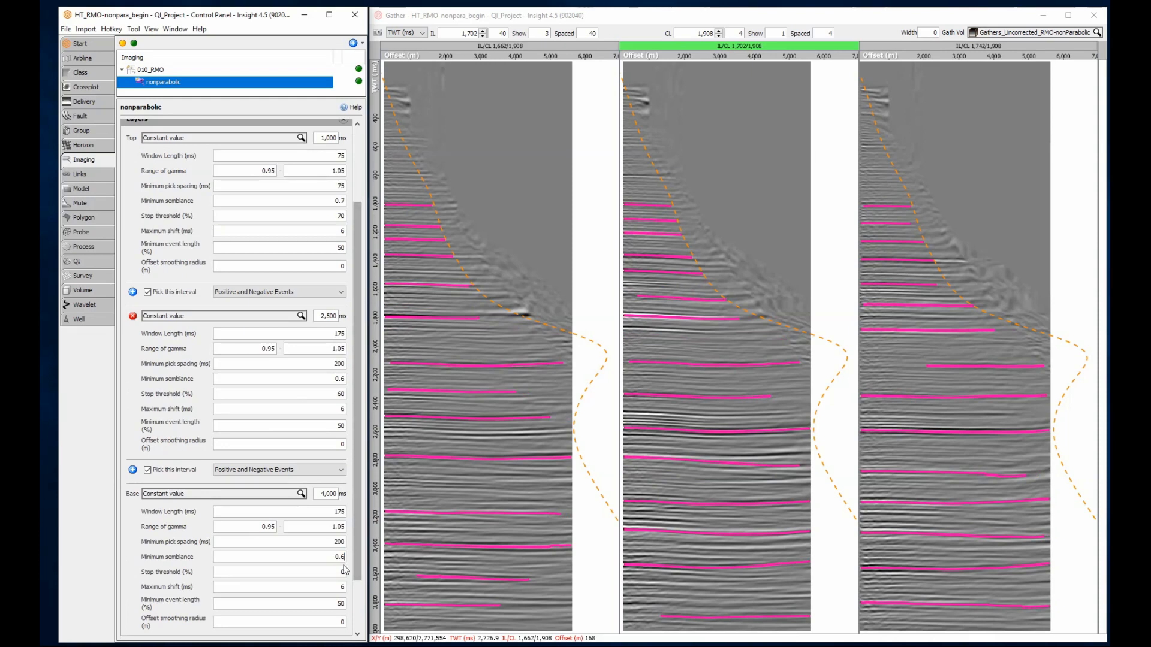
type("60")
- Set the minimum event length to 25% for the base, 2,500 ms and top layers
key("Tab")
key("Tab")
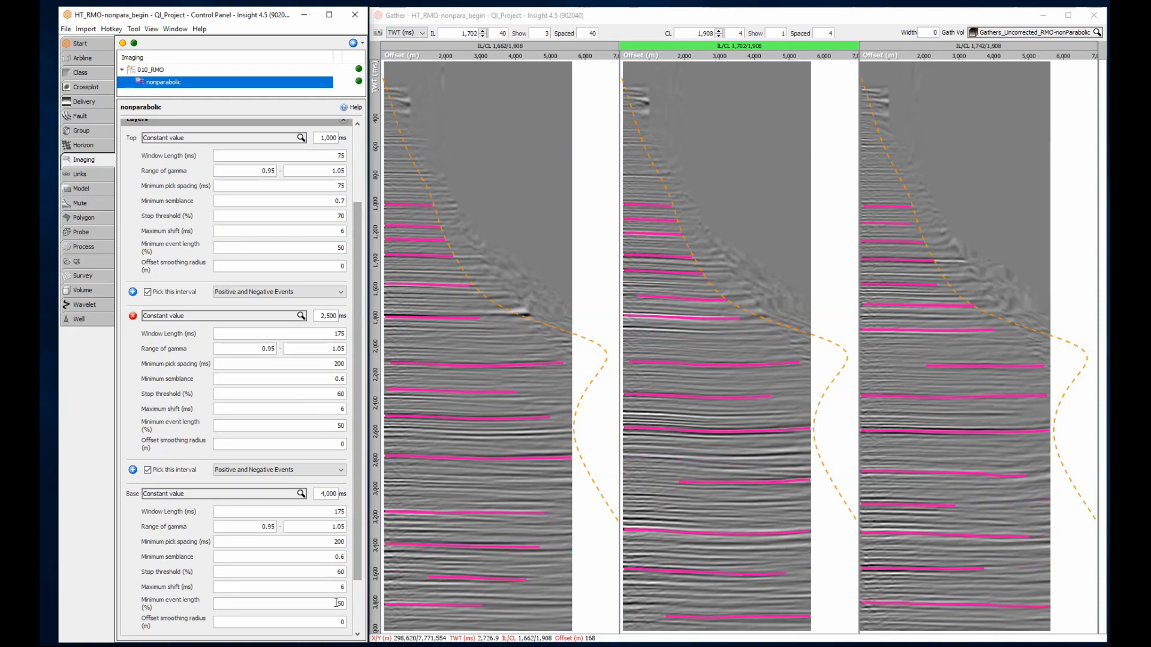
type("25")
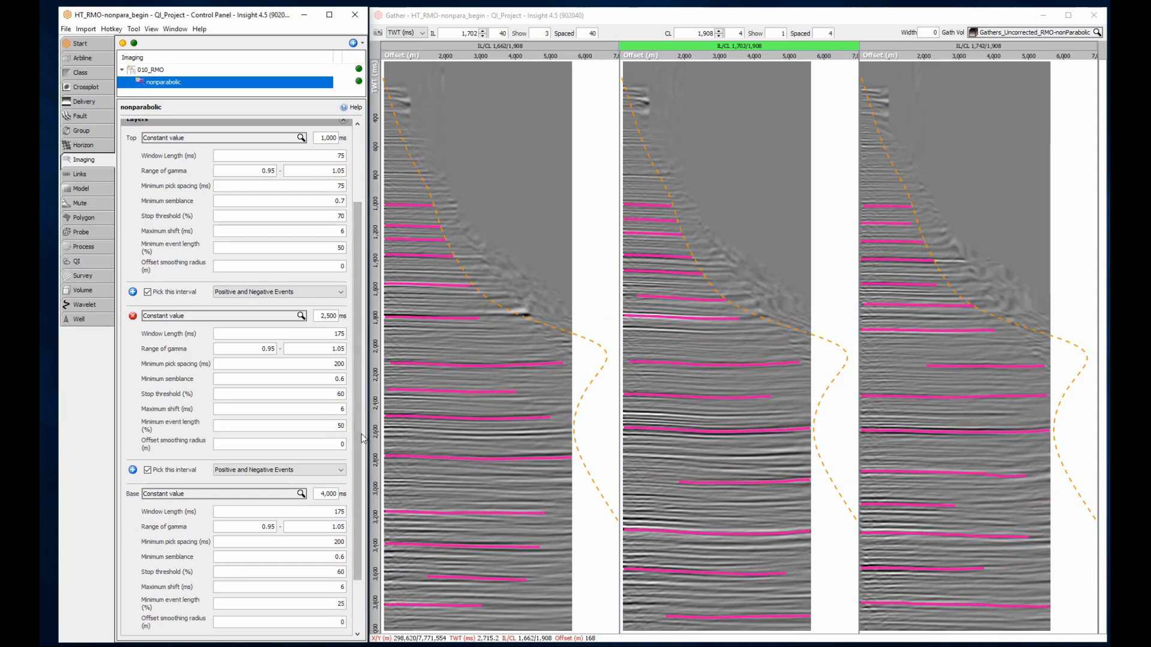
left_click(331, 424)
type("25")
scroll(349, 331, "up", 1)
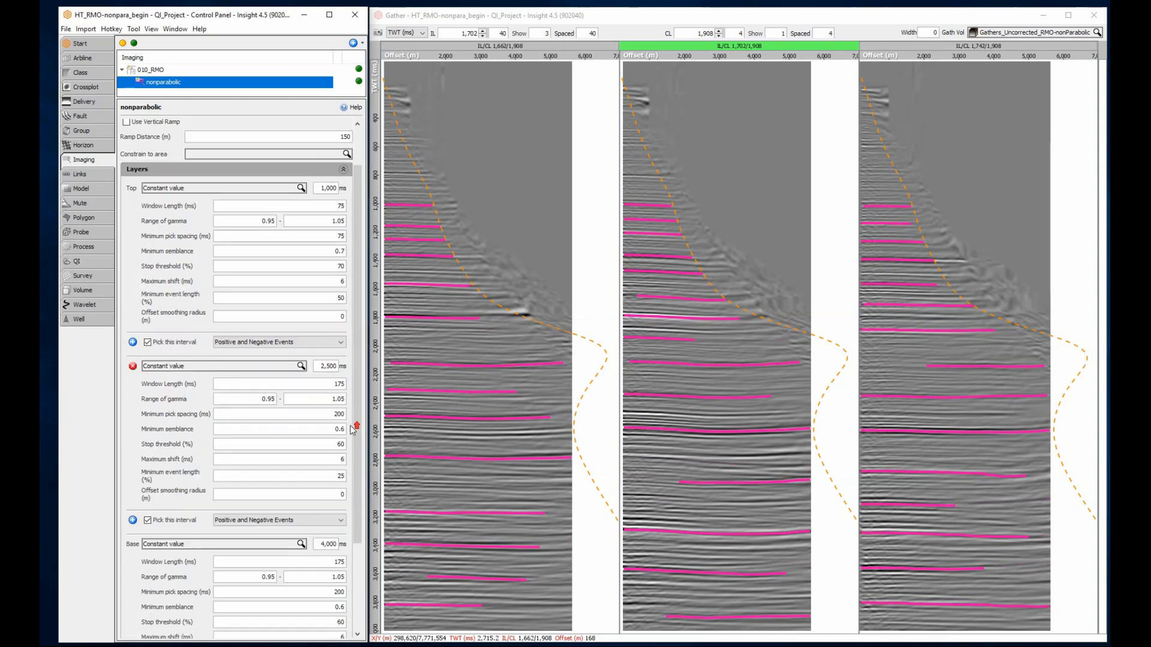
double_click(339, 298)
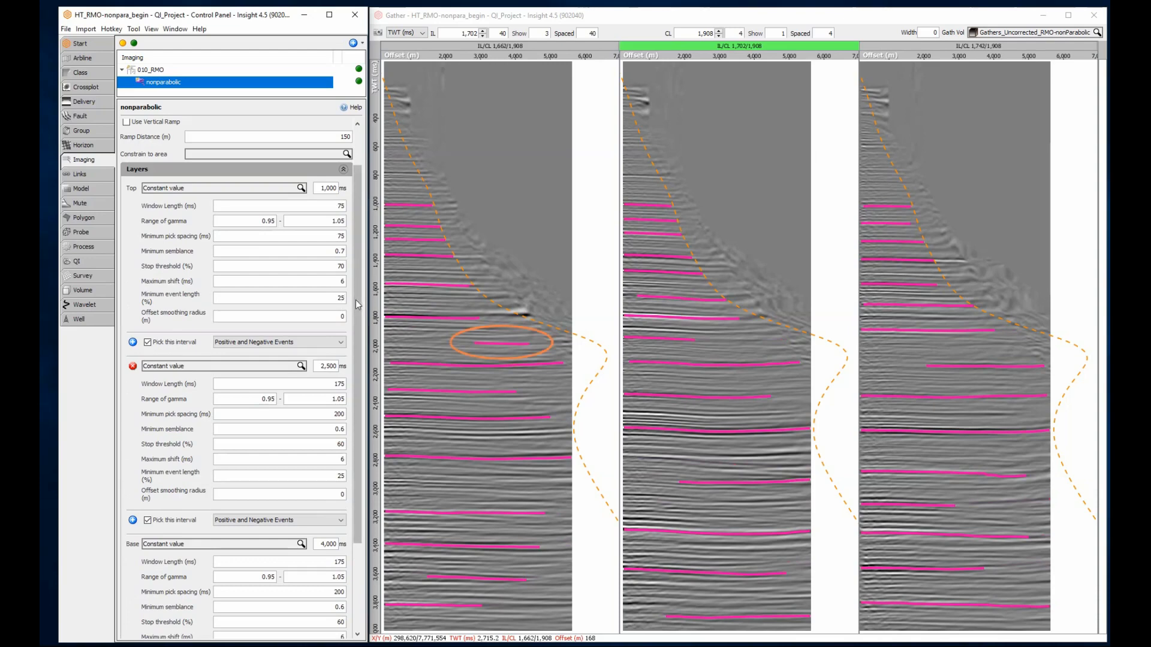
- Set the offset smoothing radius to 500 m for the top, 2,500 ms and base layers
left_click(375, 408)
left_click_drag(375, 452, 375, 536)
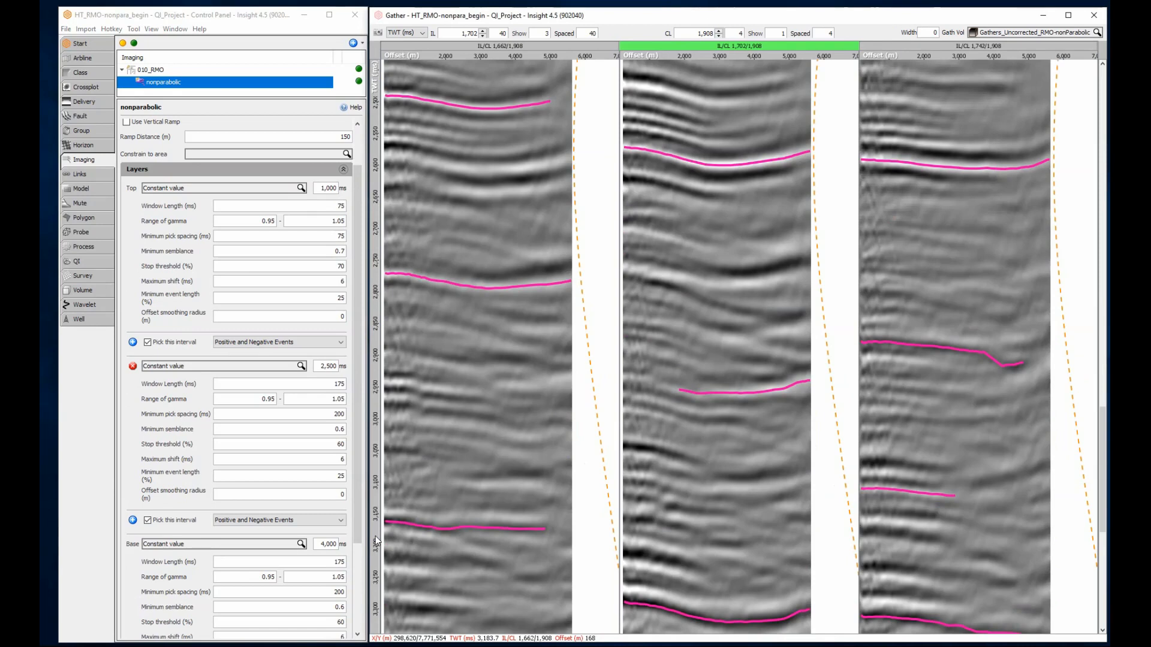
double_click(328, 319)
type("500")
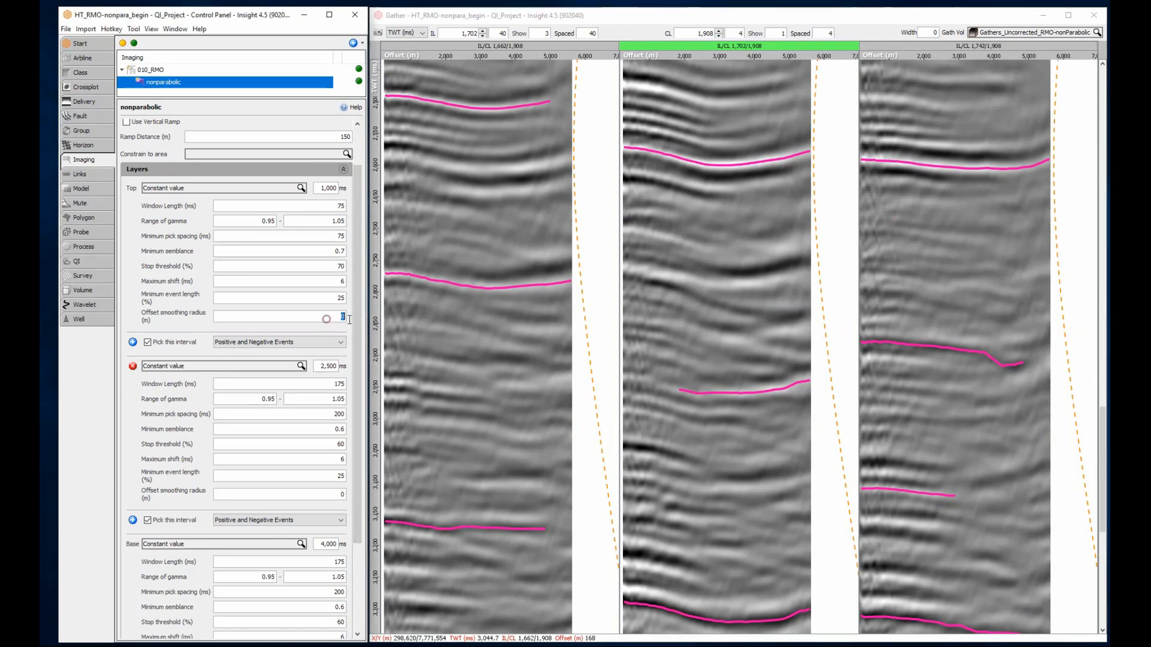
double_click(333, 495)
type("500")
scroll(339, 527, "down", 3)
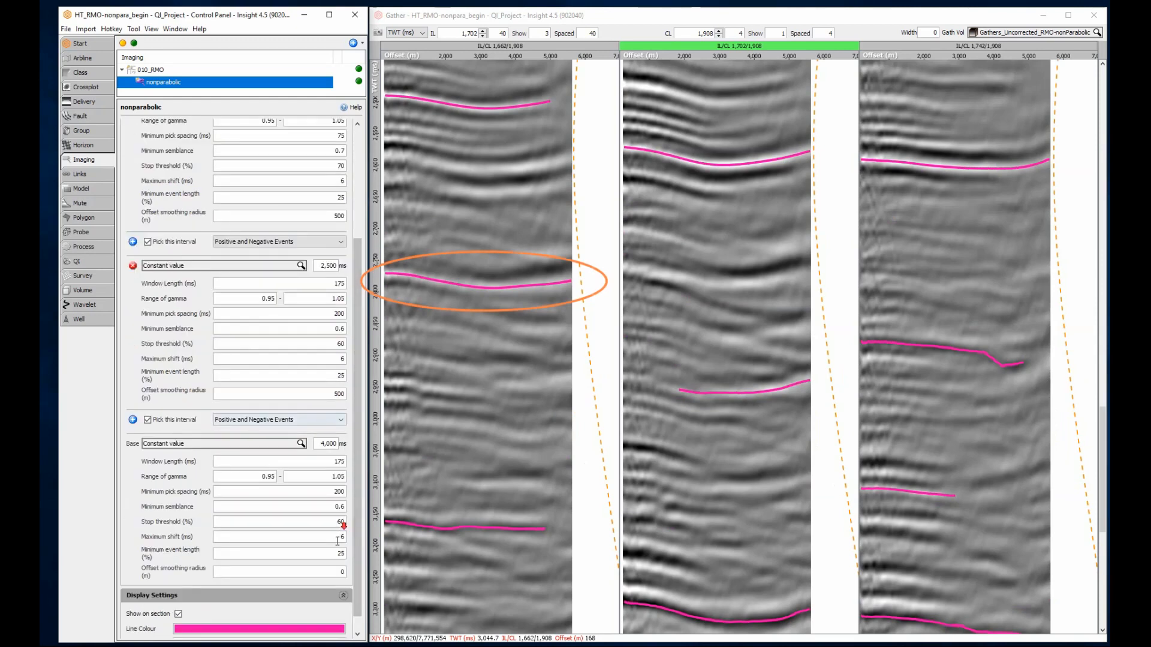
left_click_drag(330, 572, 358, 582)
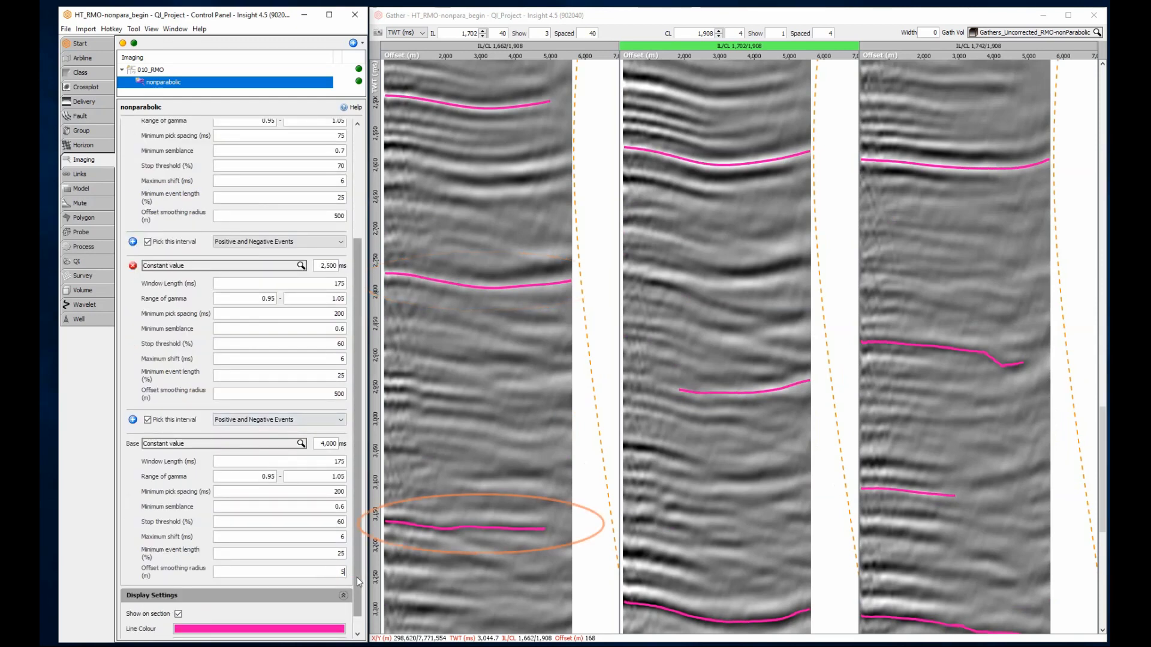
type("500")
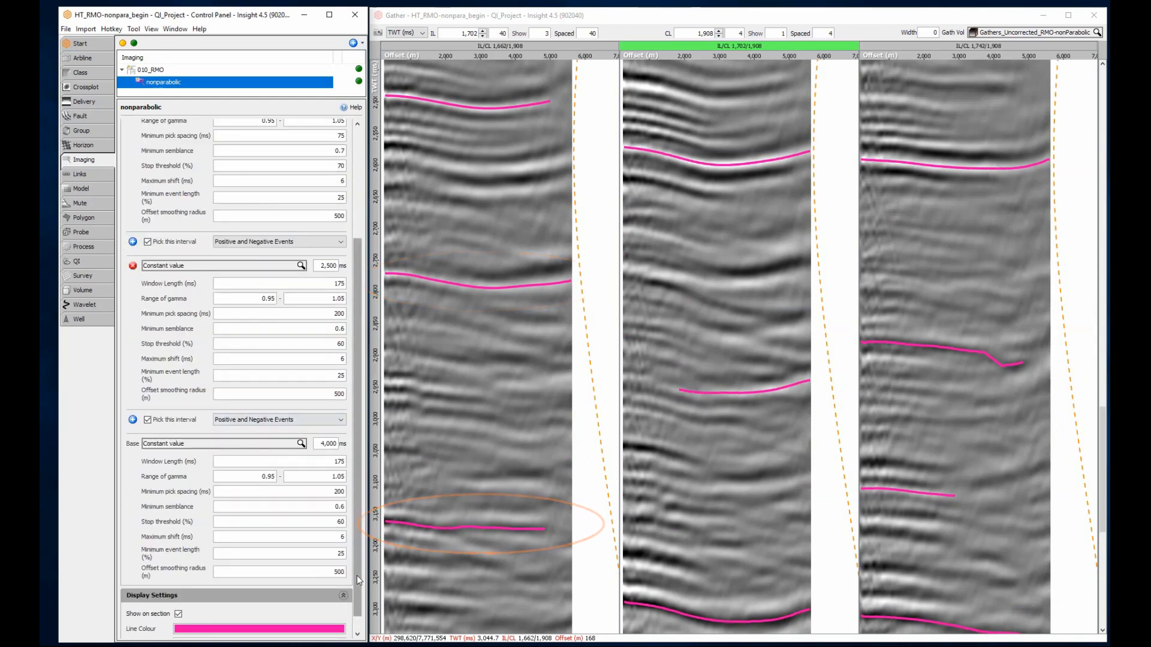
- Show the full gathers and step the inline back to 1,582 to check the picks at other locations
left_click(372, 563)
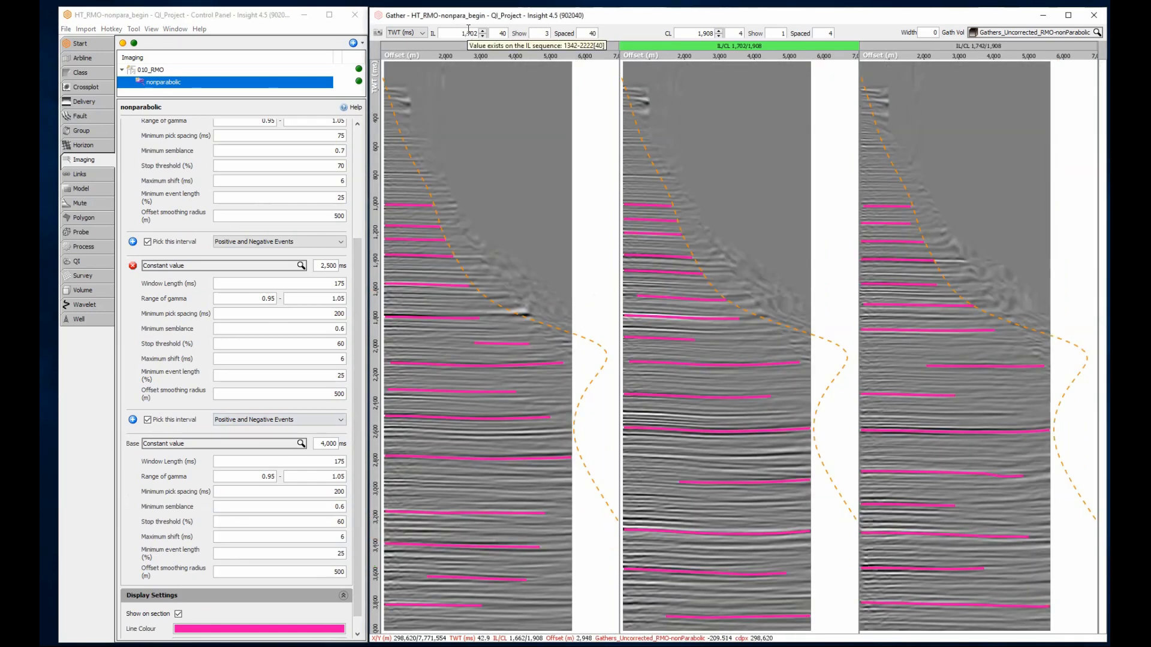
scroll(469, 31, "down", 2)
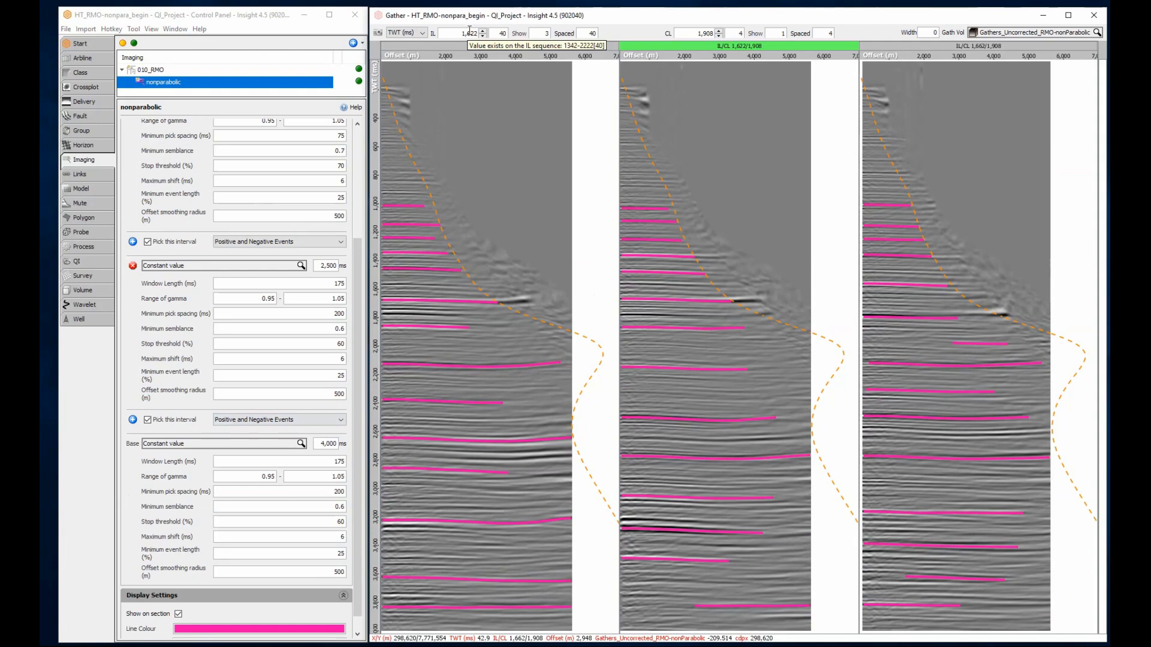
scroll(469, 31, "down", 1)
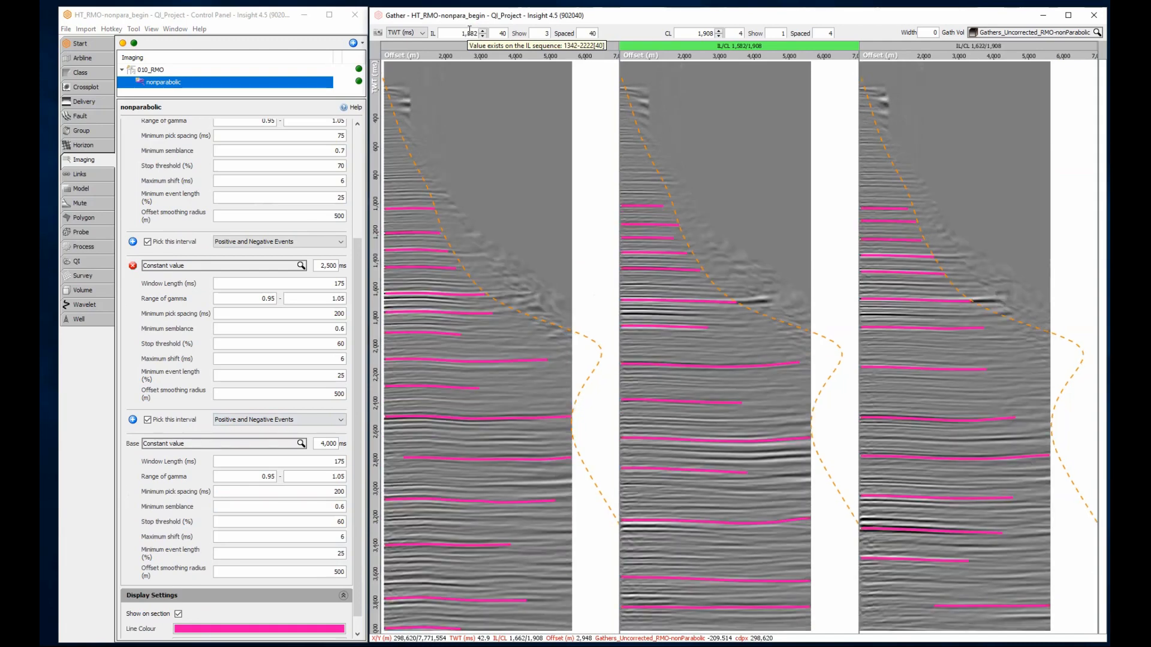